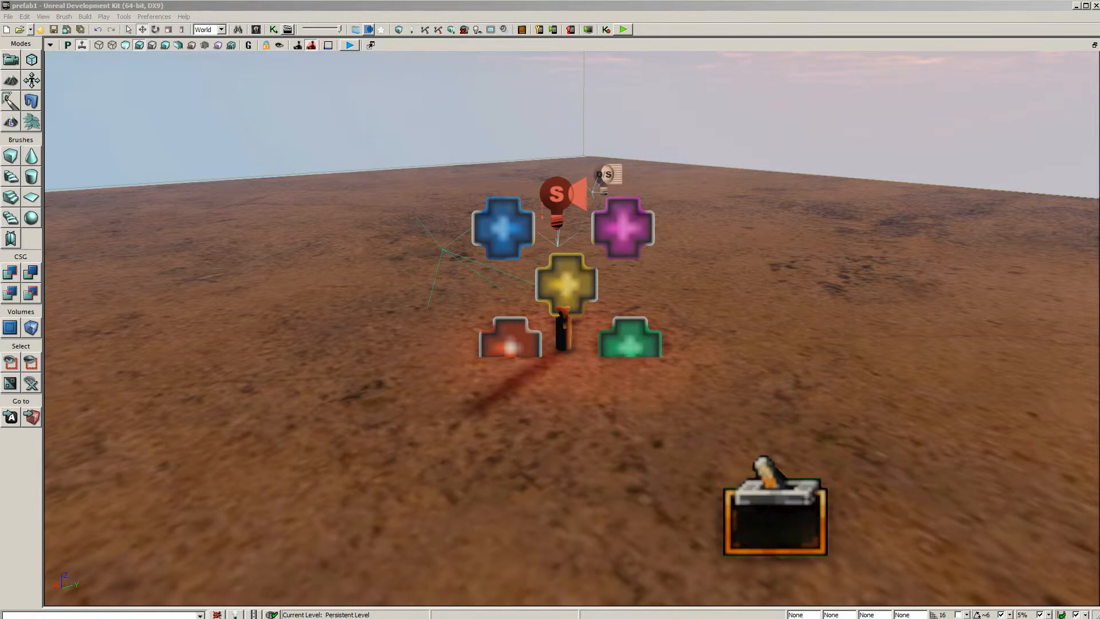
Inspect the properties of the candle's static mesh actor, then close them
right_drag(566, 294, 550, 434)
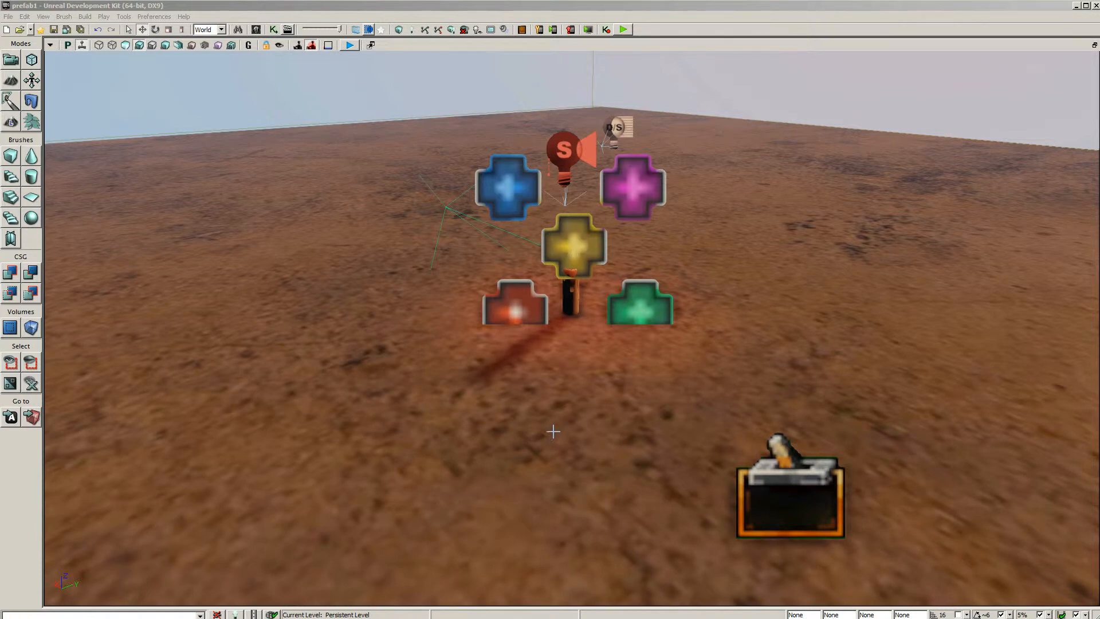
click(569, 297)
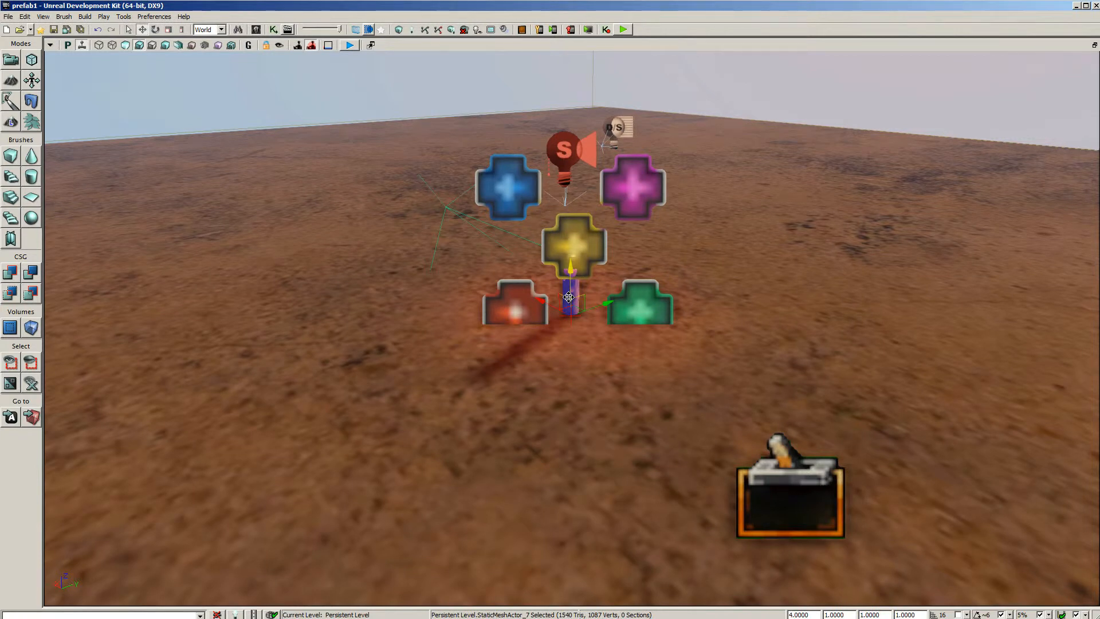
double_click(568, 297)
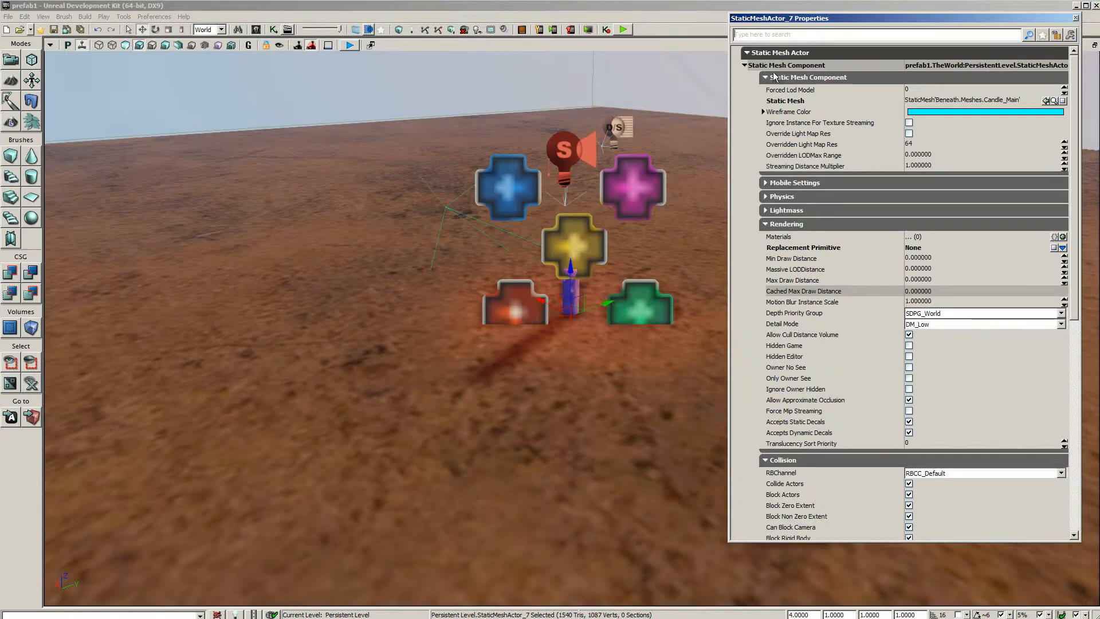
click(1075, 18)
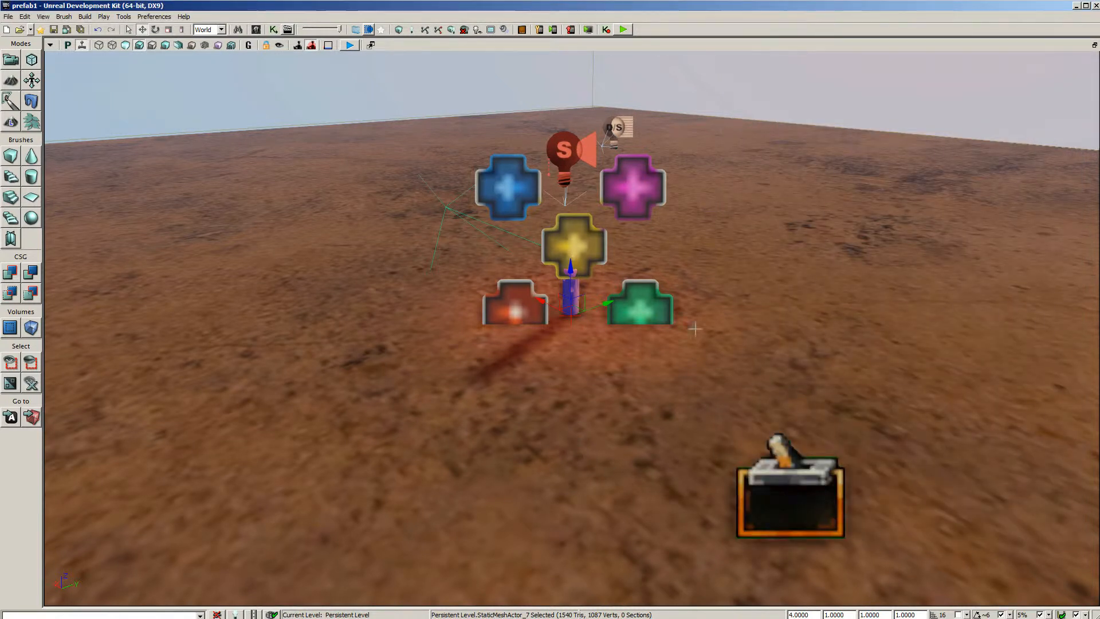
Examine the candle's flame emitter with game view on and off, and check the toggleable spotlight above it
click(637, 188)
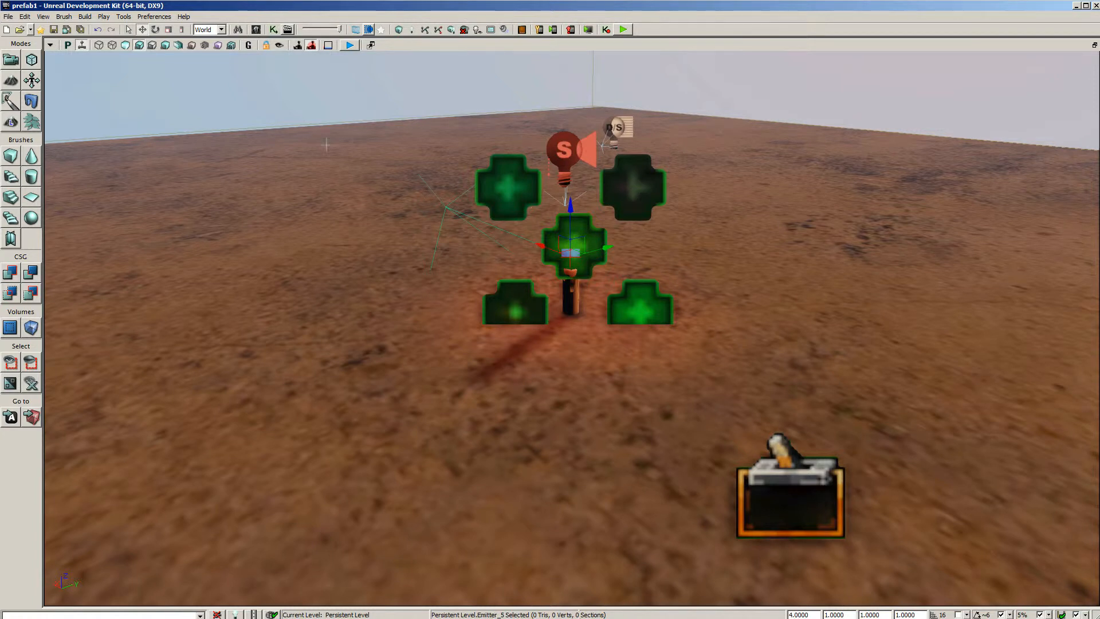
click(249, 46)
mouse_move(622, 356)
right_down()
mouse_move(618, 342)
mouse_move(614, 364)
right_up()
drag(614, 363, 620, 393)
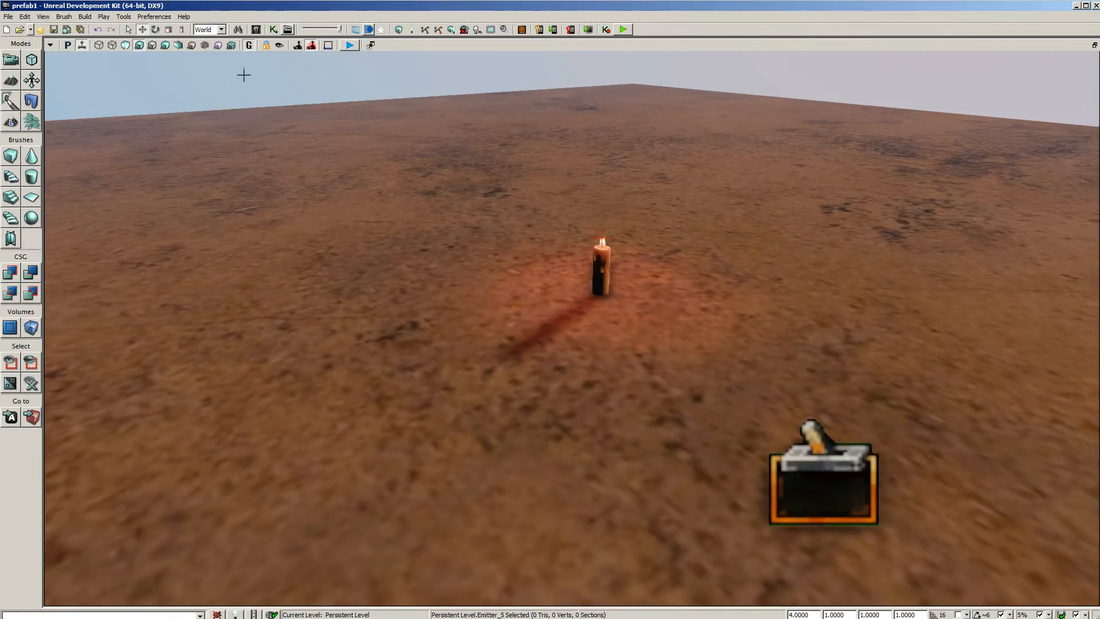
click(249, 45)
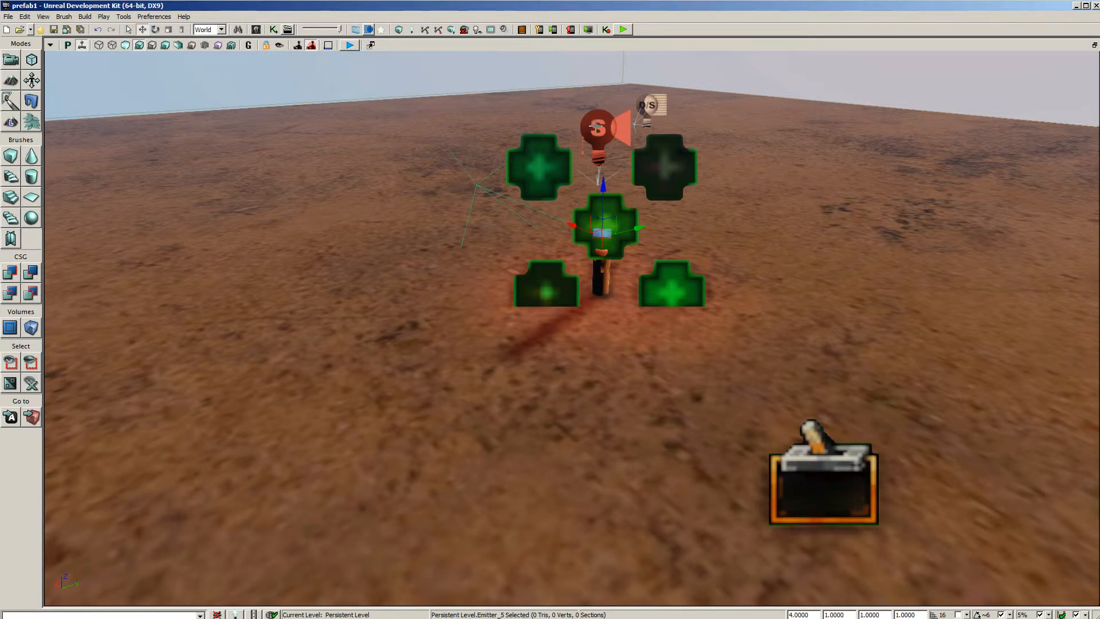
click(598, 126)
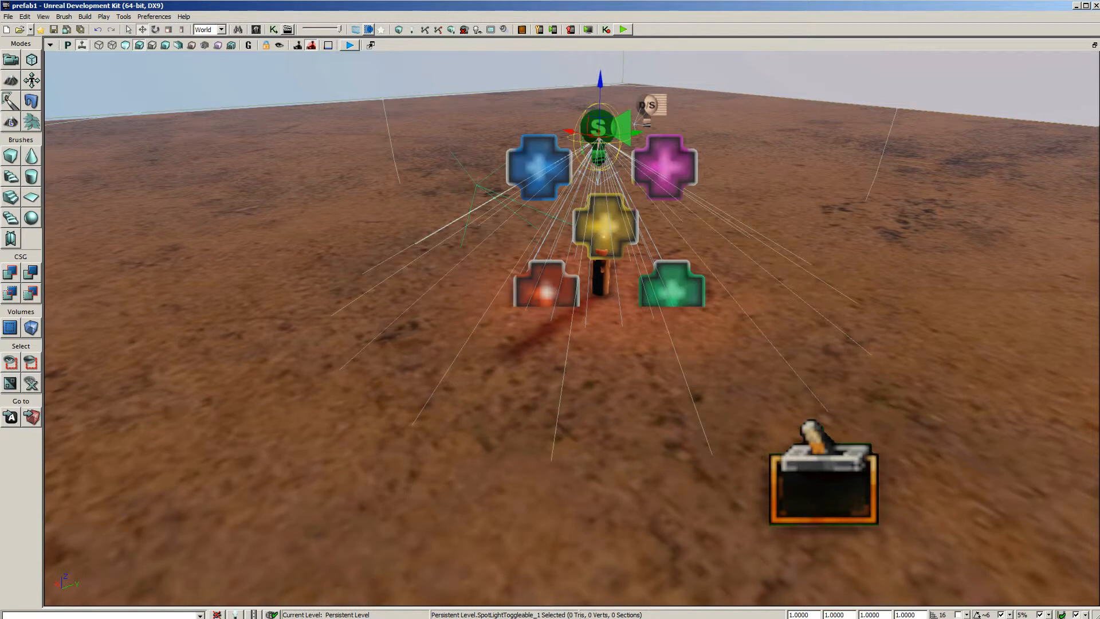
key(ctrl+k)
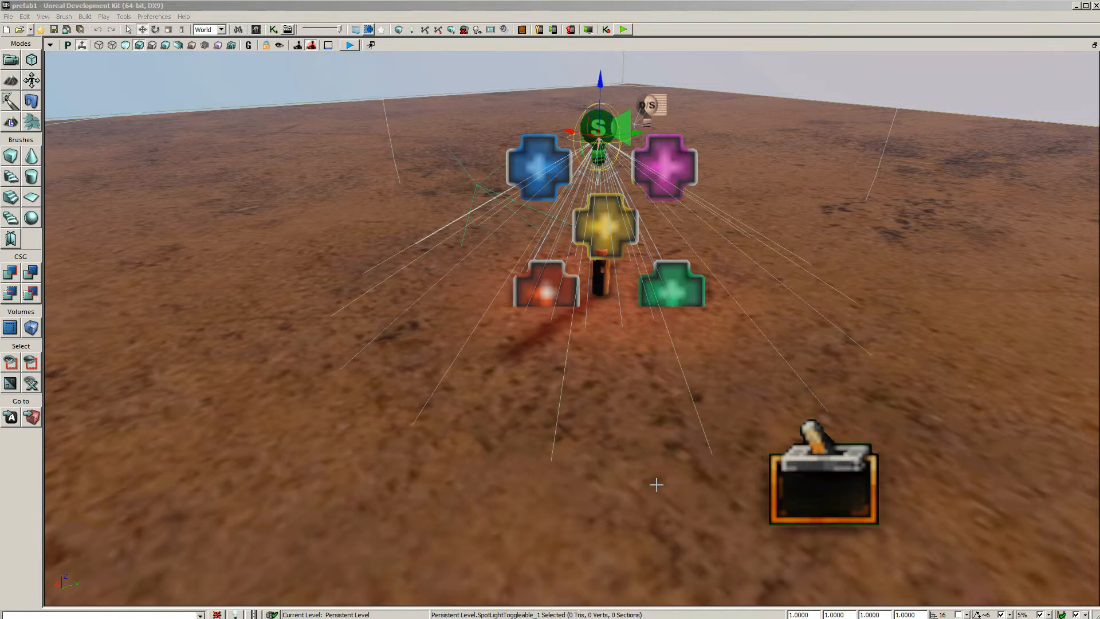
Playtest the level by walking back and forth between the trigger and the candle to check the light toggling, then exit the preview
click(622, 32)
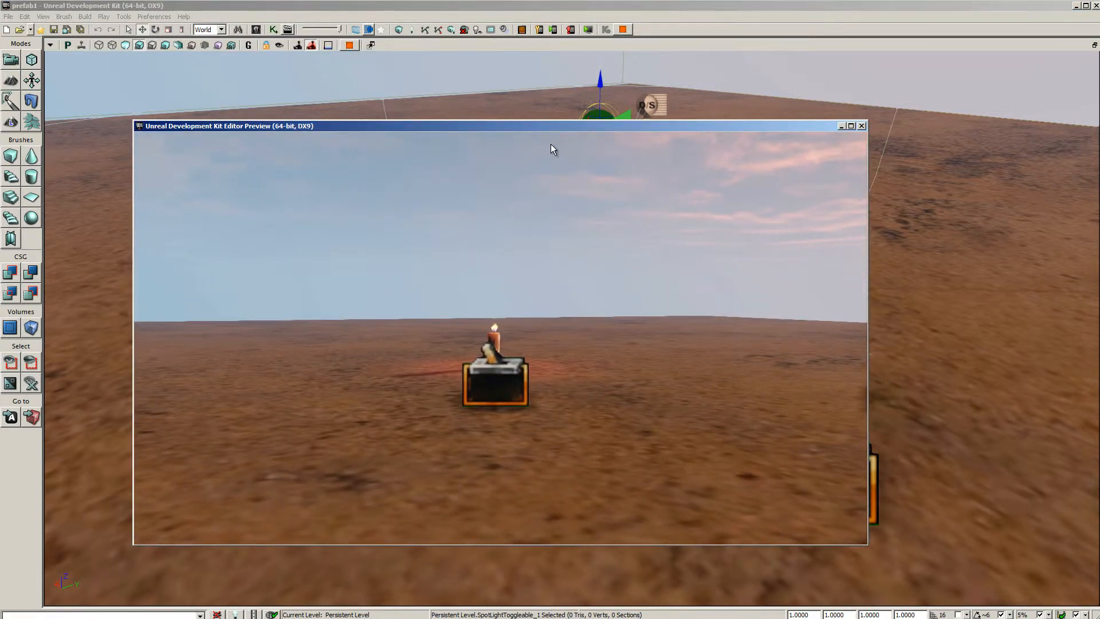
key(w)
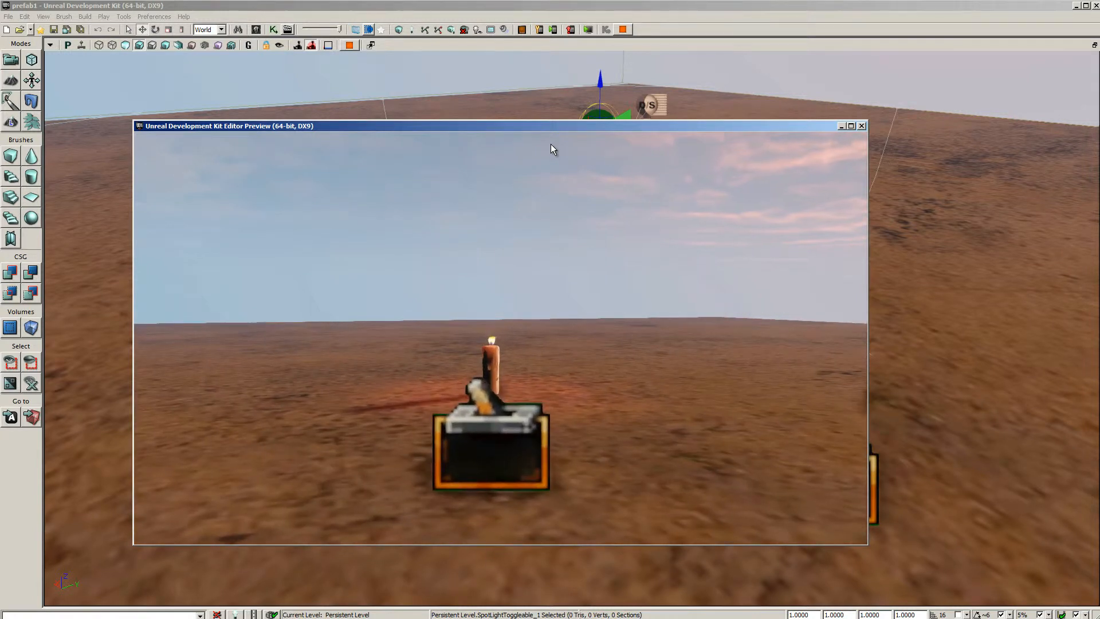
key(w)
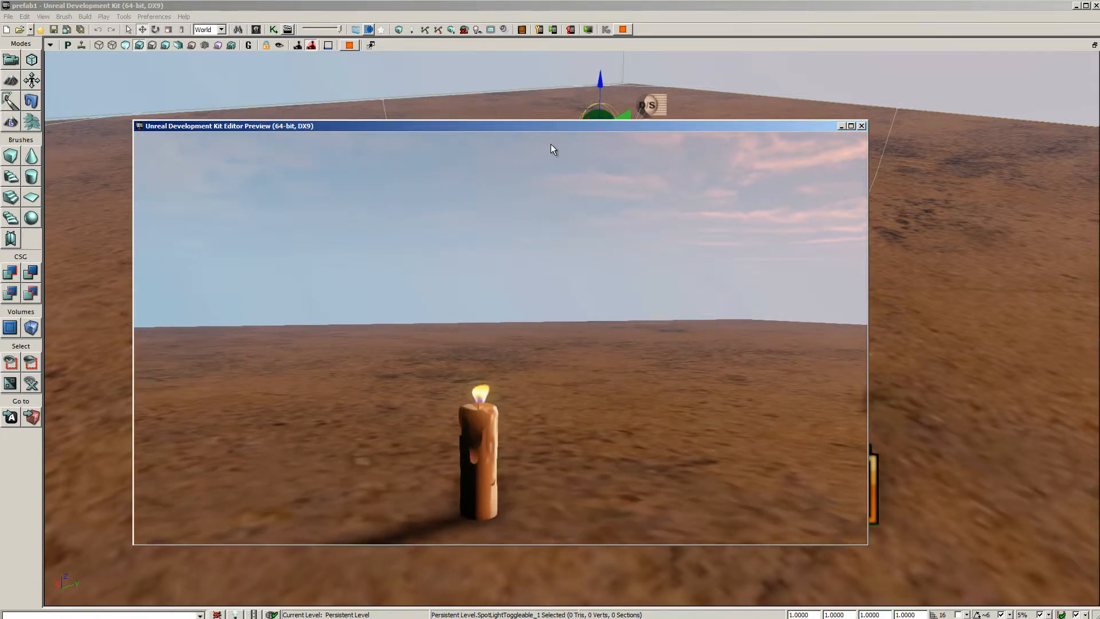
key(s)
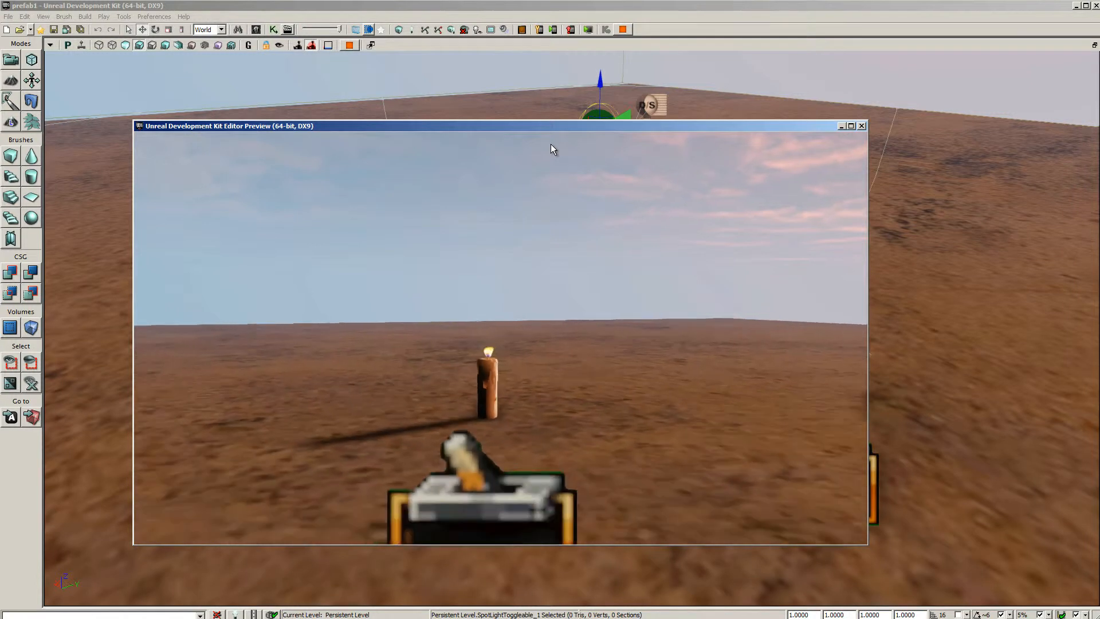
key(w)
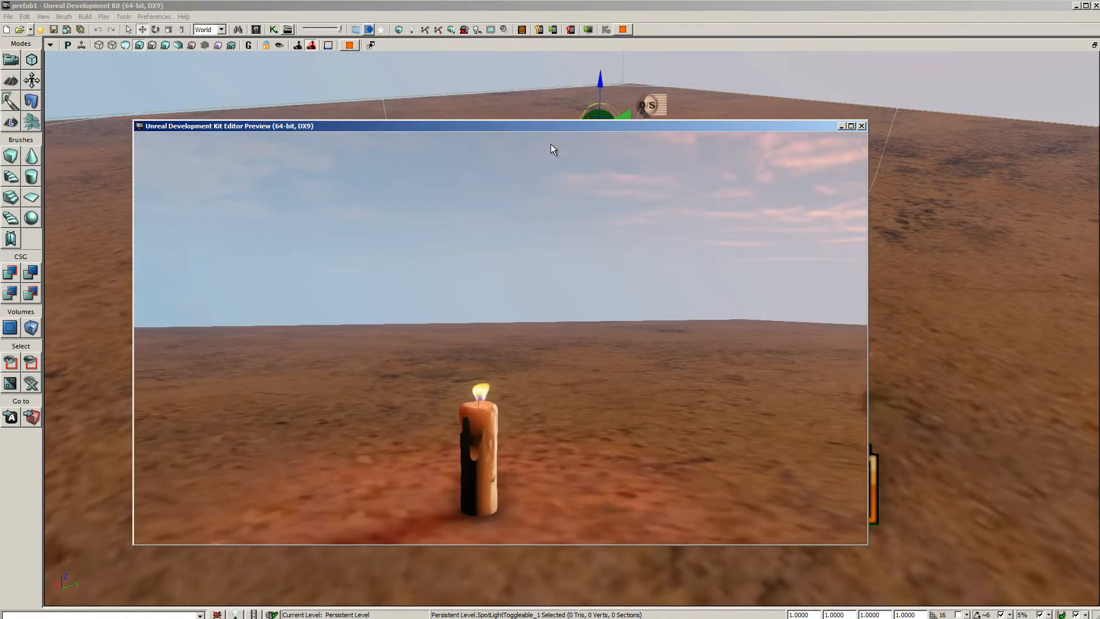
key(s)
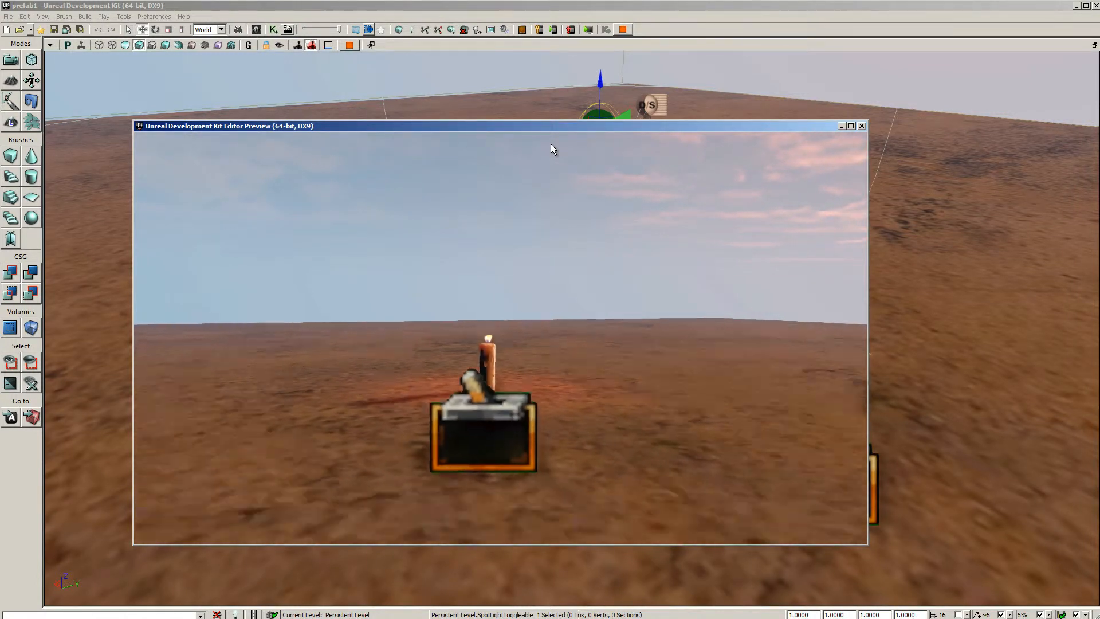
key(w)
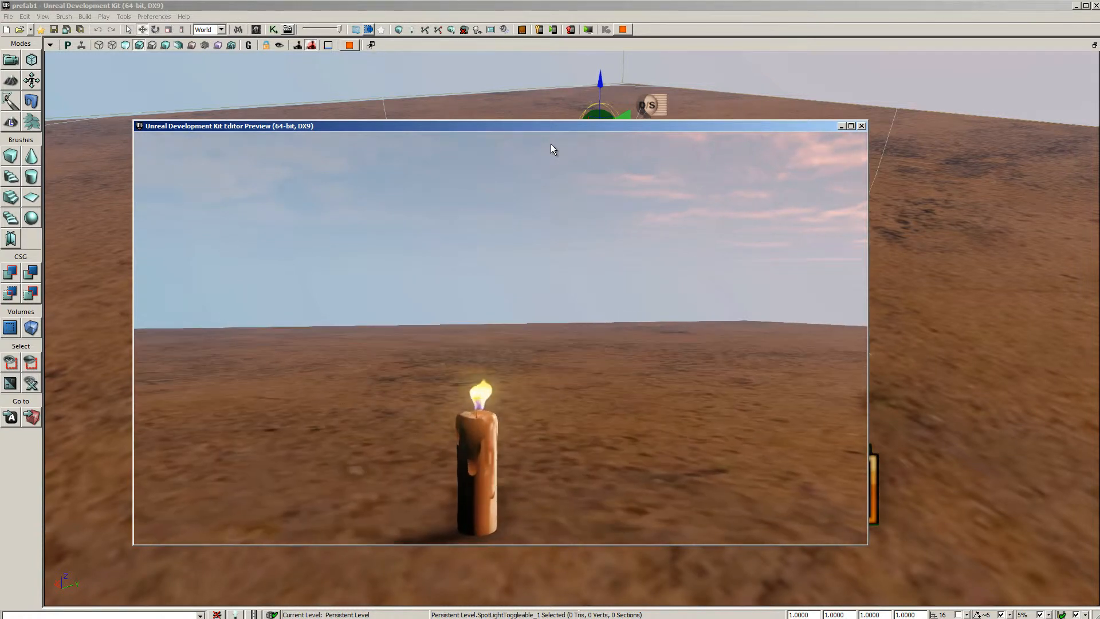
key(s)
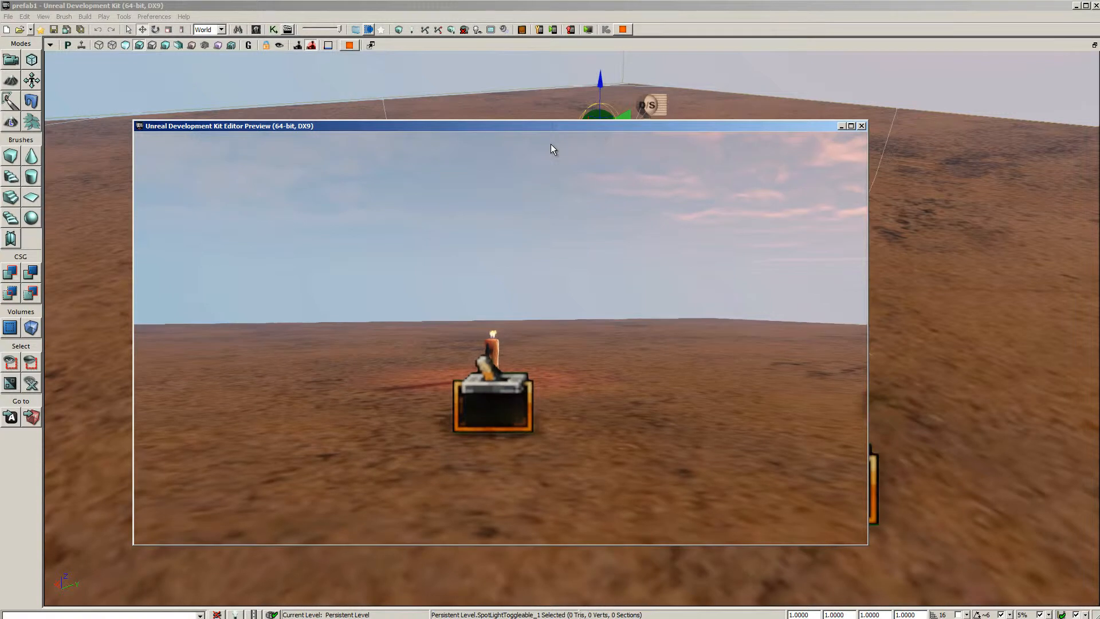
key(Escape)
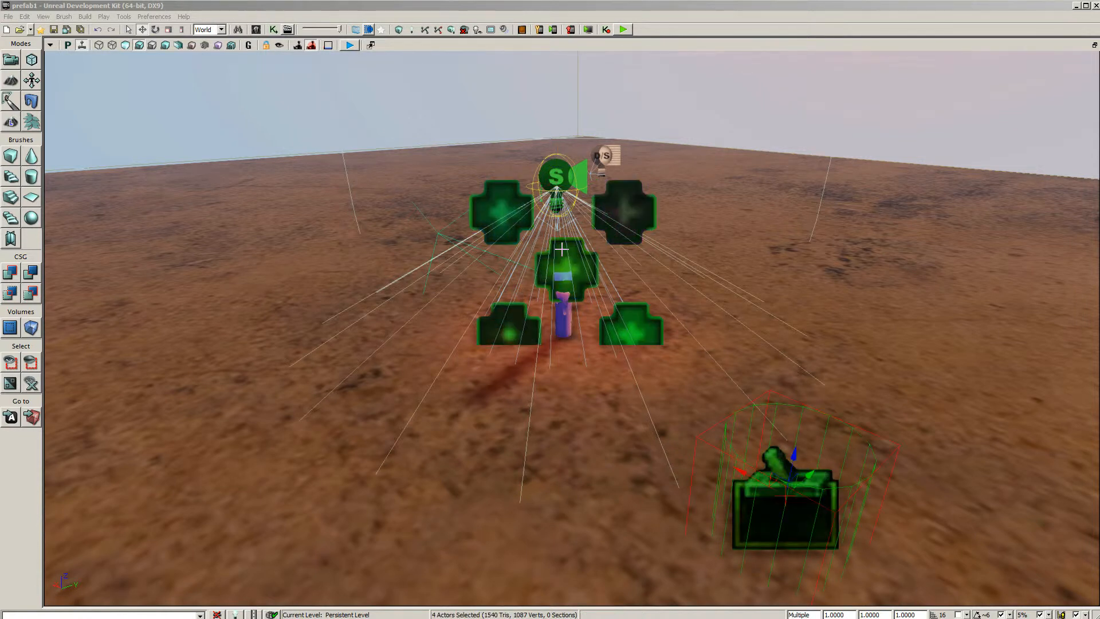
Create a prefab named Bougie in MyPackagePrefab from the four selected actors, including the Bougie1_Seq Kismet sequence, without replacing the original actors
right_click(561, 162)
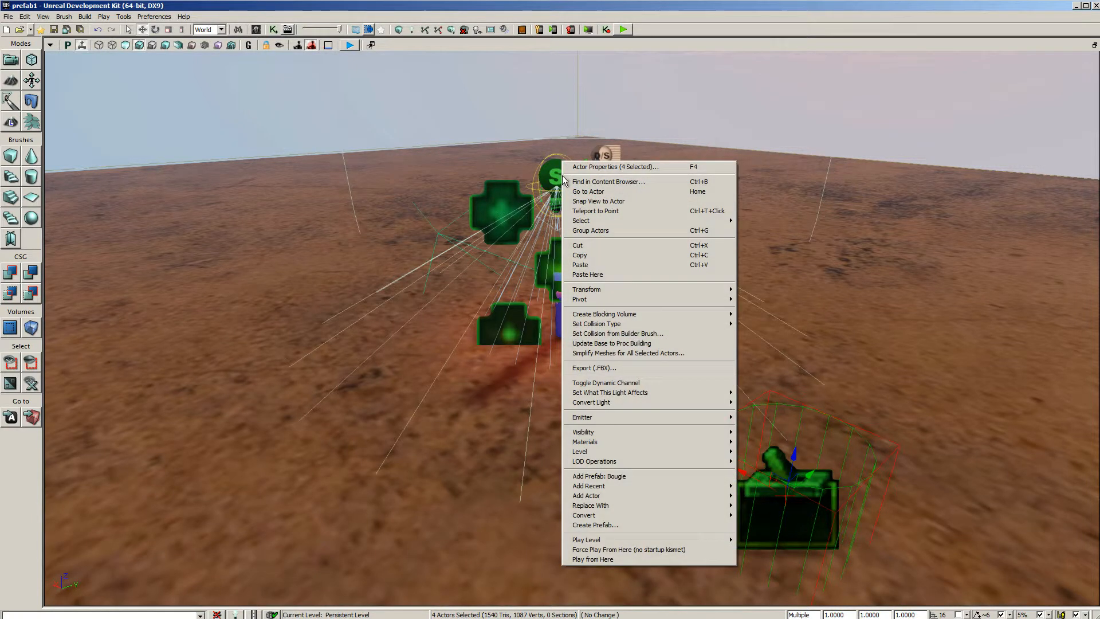
click(654, 525)
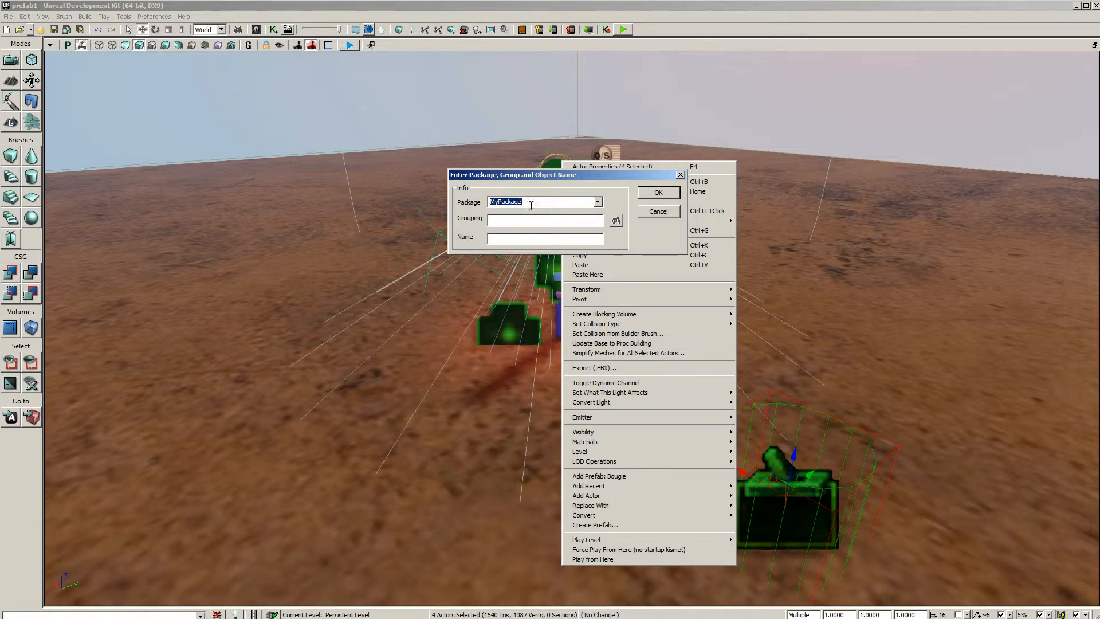
click(598, 202)
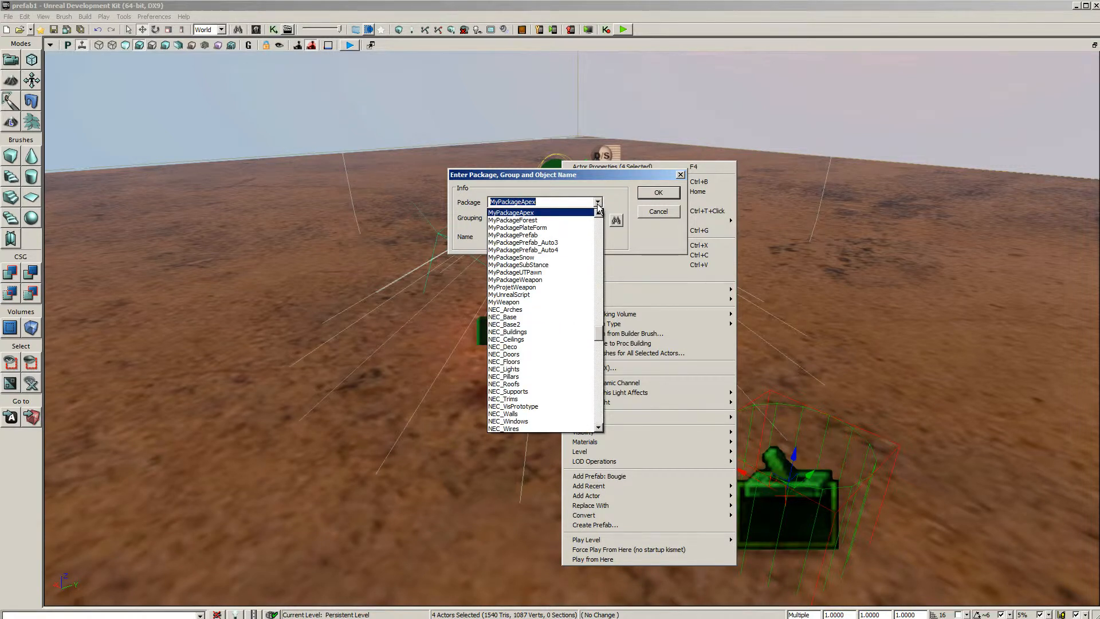
click(538, 235)
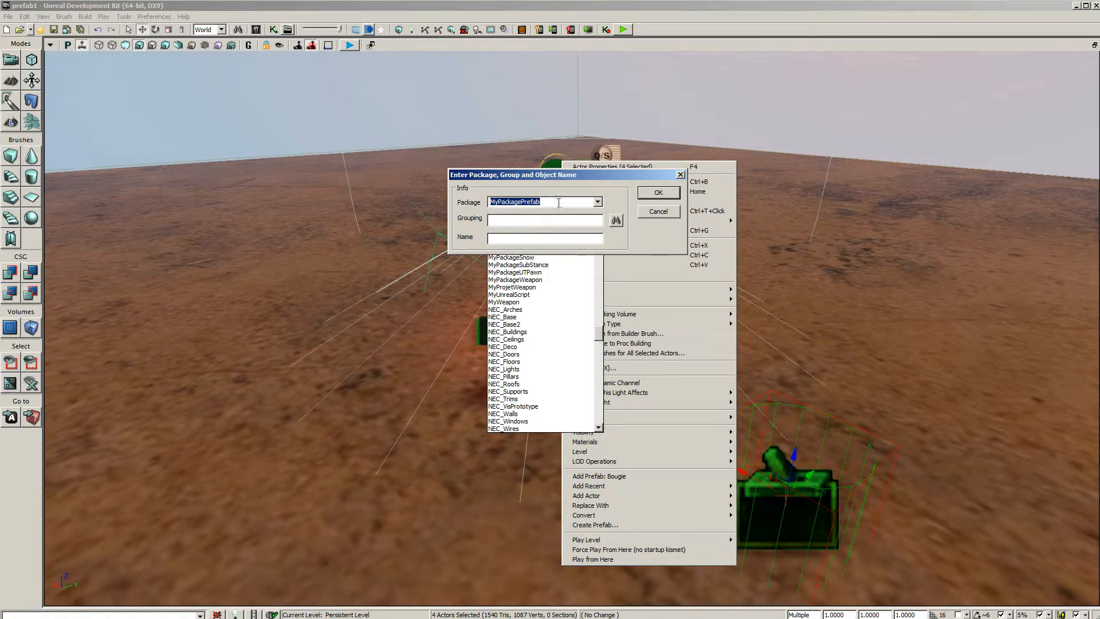
click(504, 239)
text(bougie)
click(660, 195)
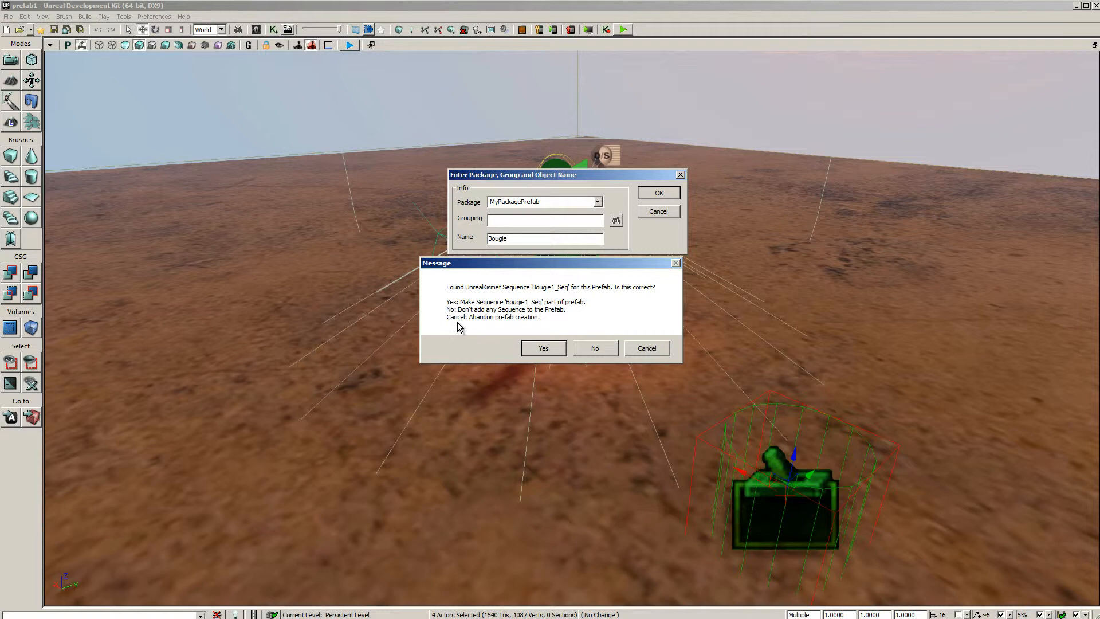
click(548, 350)
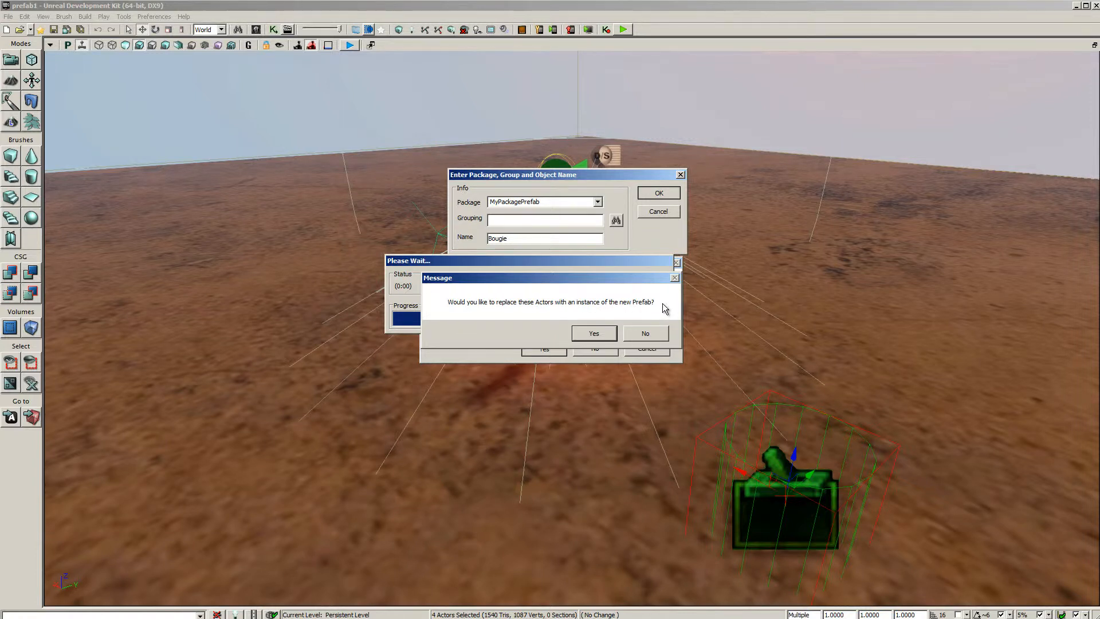
click(646, 332)
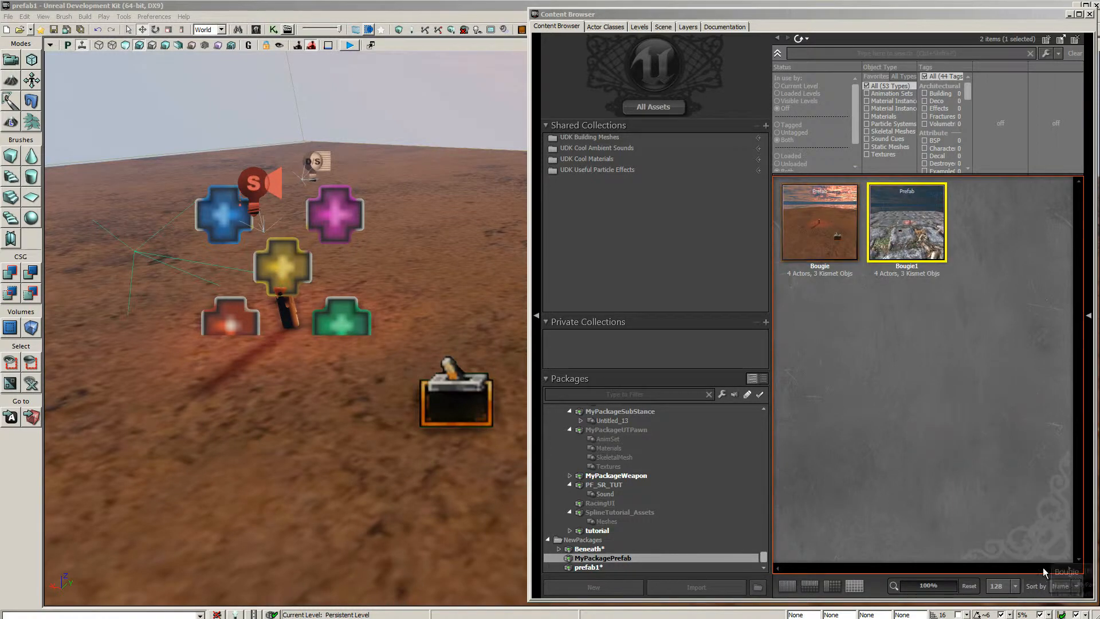
Set the Content Browser thumbnail size to 256 to view the prefabs in MyPackagePrefab larger
click(1015, 588)
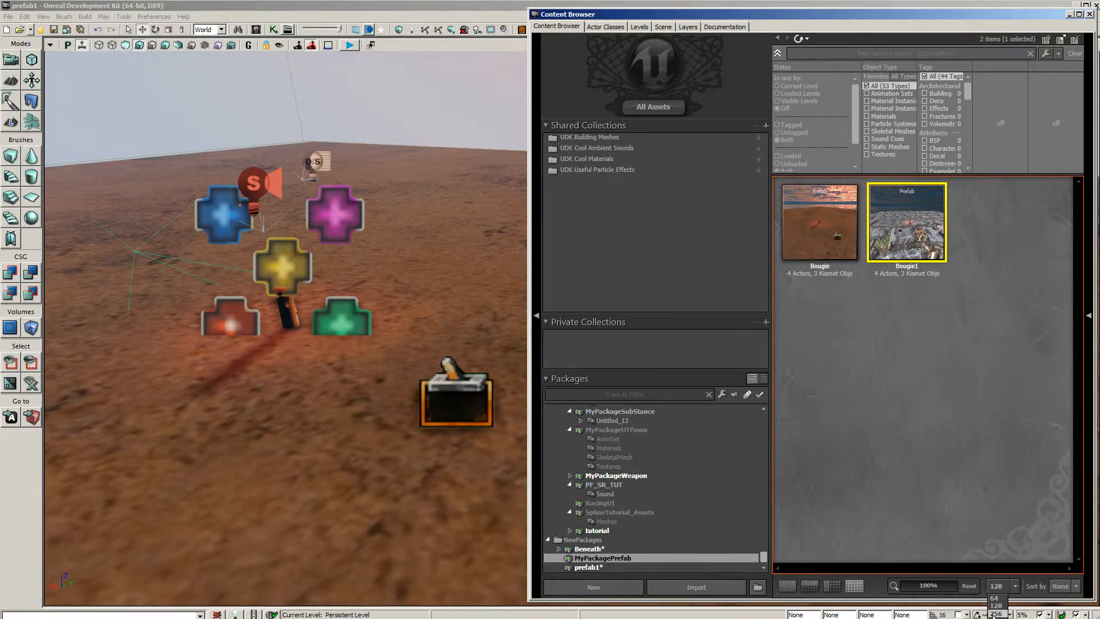
click(999, 611)
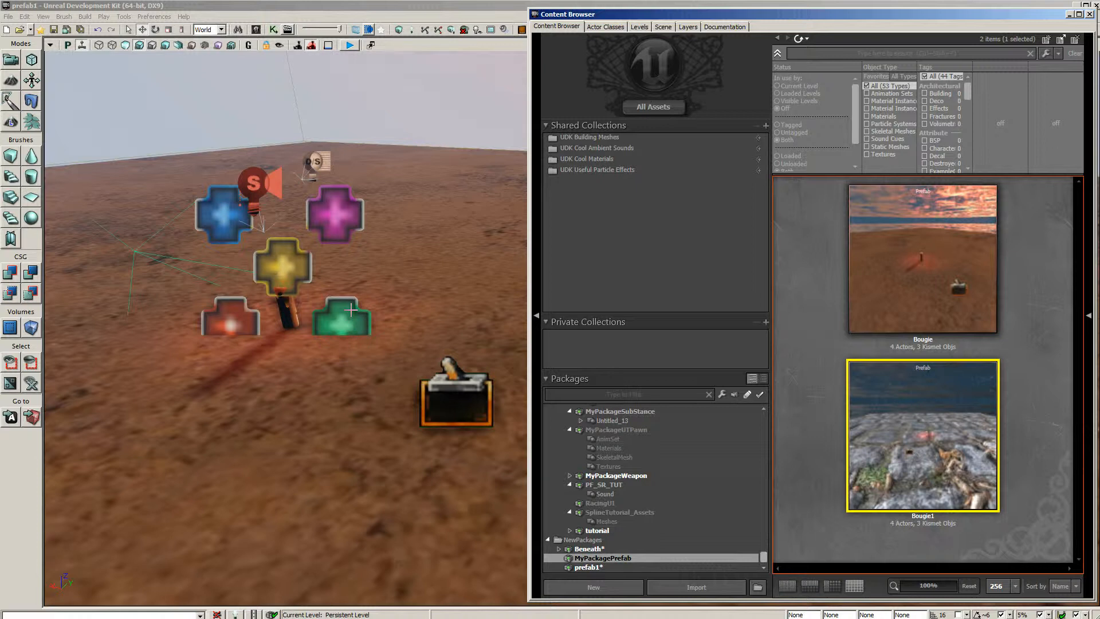
click(454, 394)
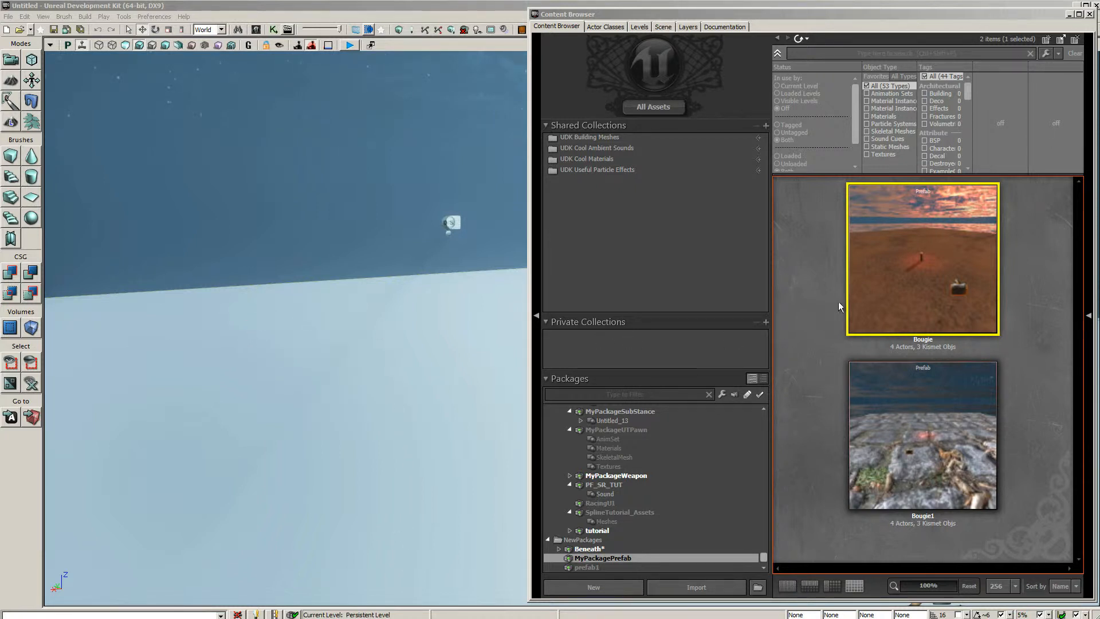
Place the Bougie prefab on the floor of the new untitled level and raise the instance slightly
click(926, 228)
drag(926, 229, 368, 394)
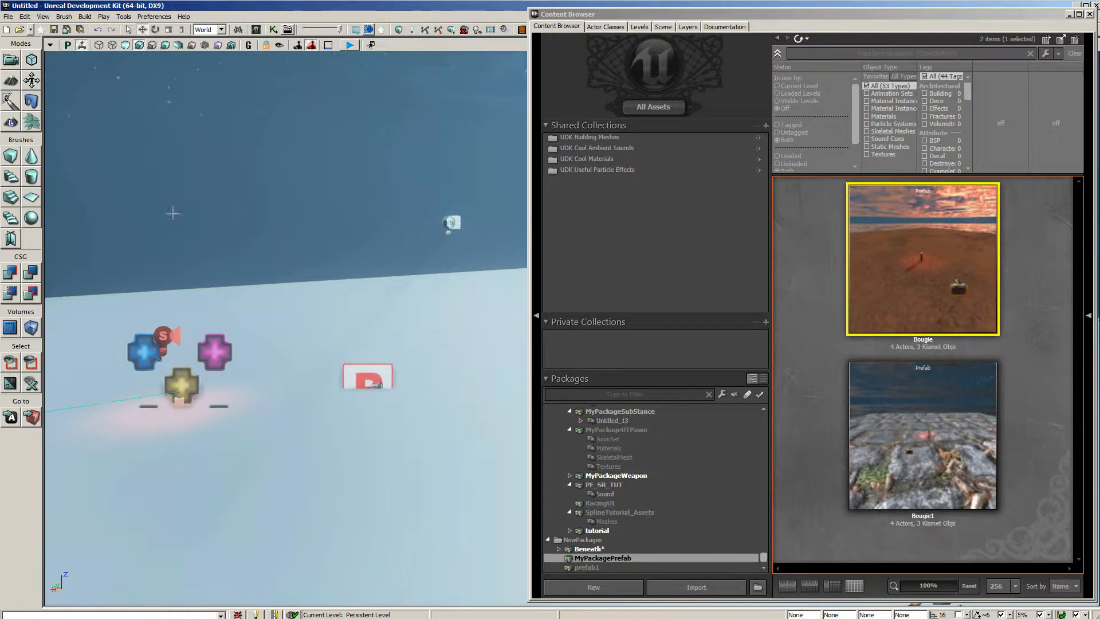
click(356, 375)
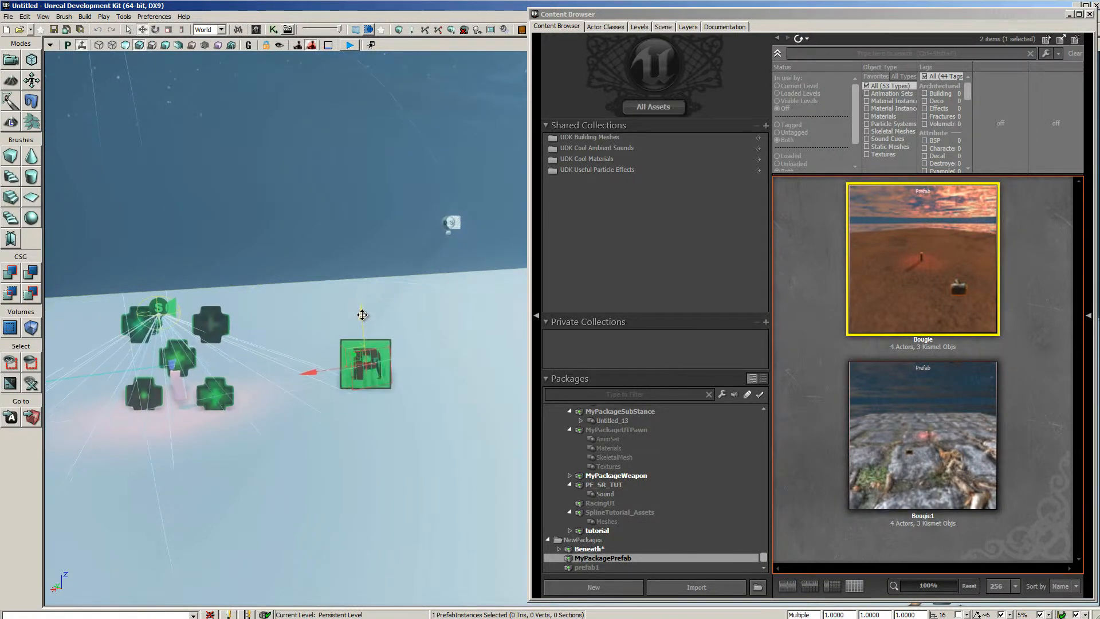
drag(408, 470, 419, 492)
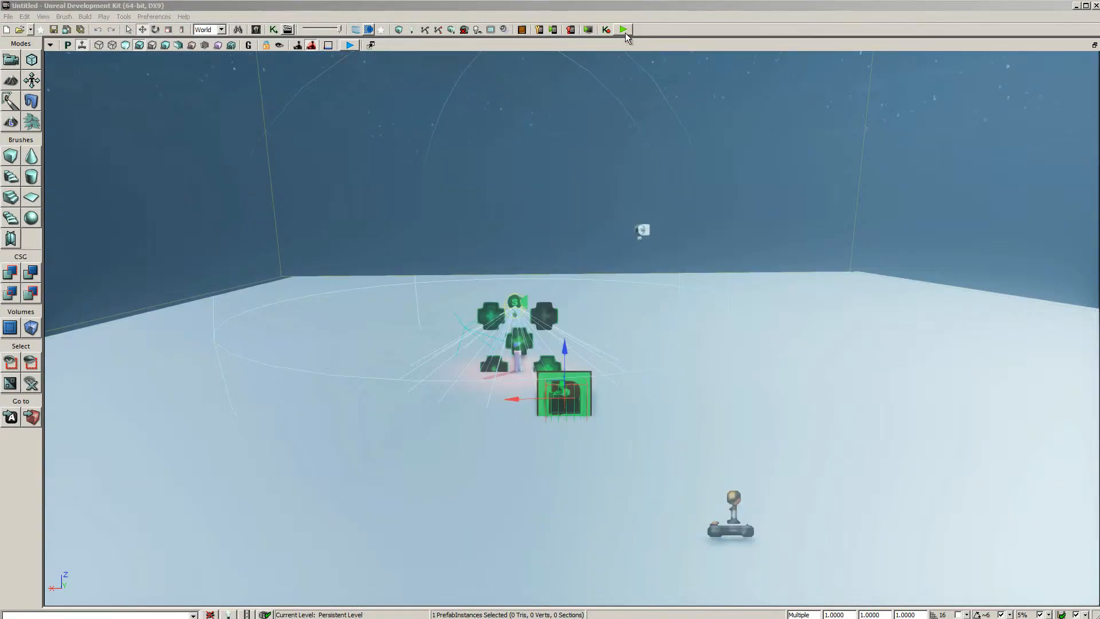
Playtest the level by walking back and forth across the trigger to check the candle light toggling, and exit the preview
click(624, 31)
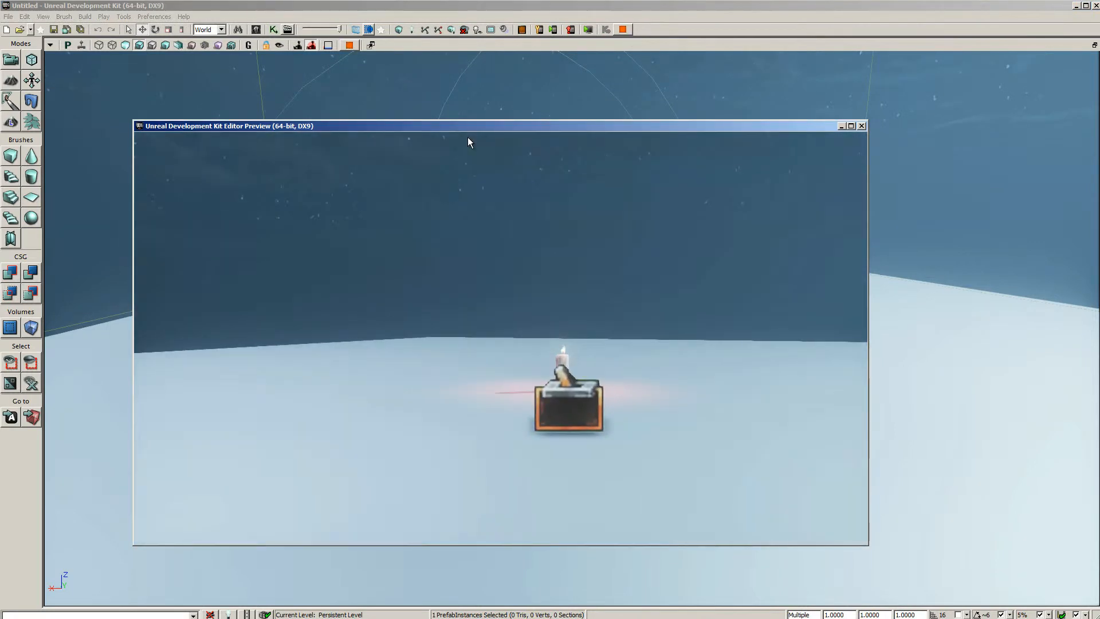
key(w)
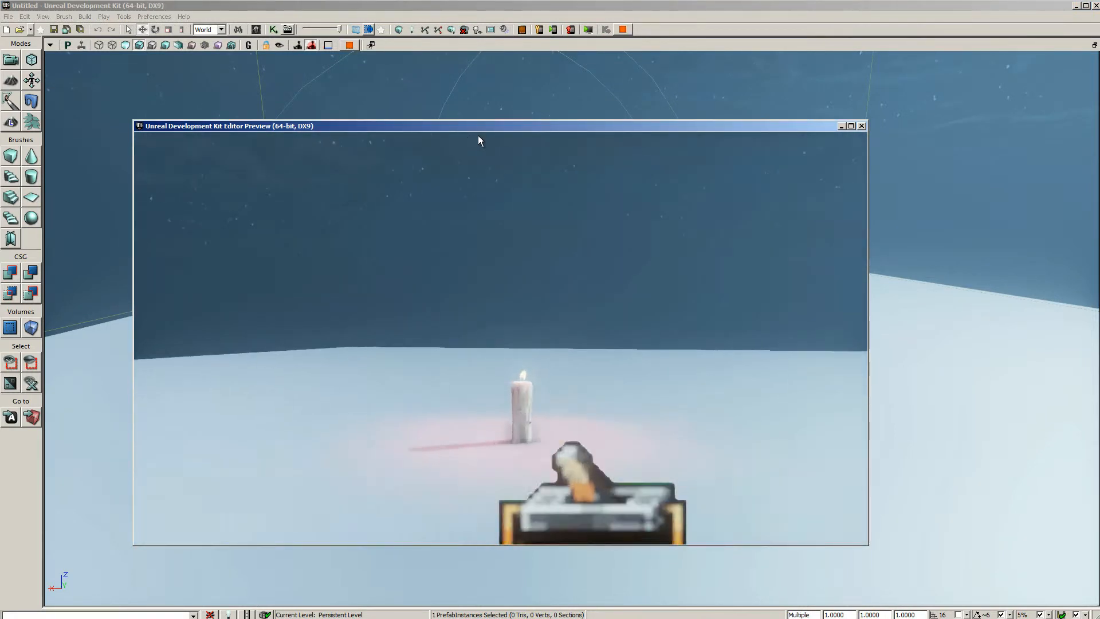
key(s)
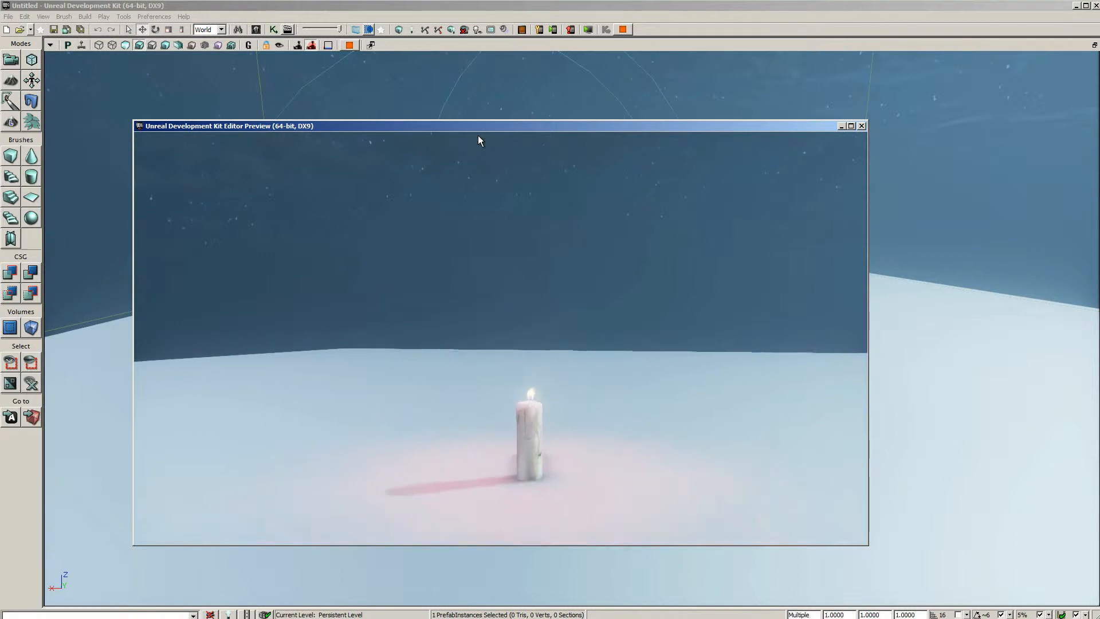
key(w)
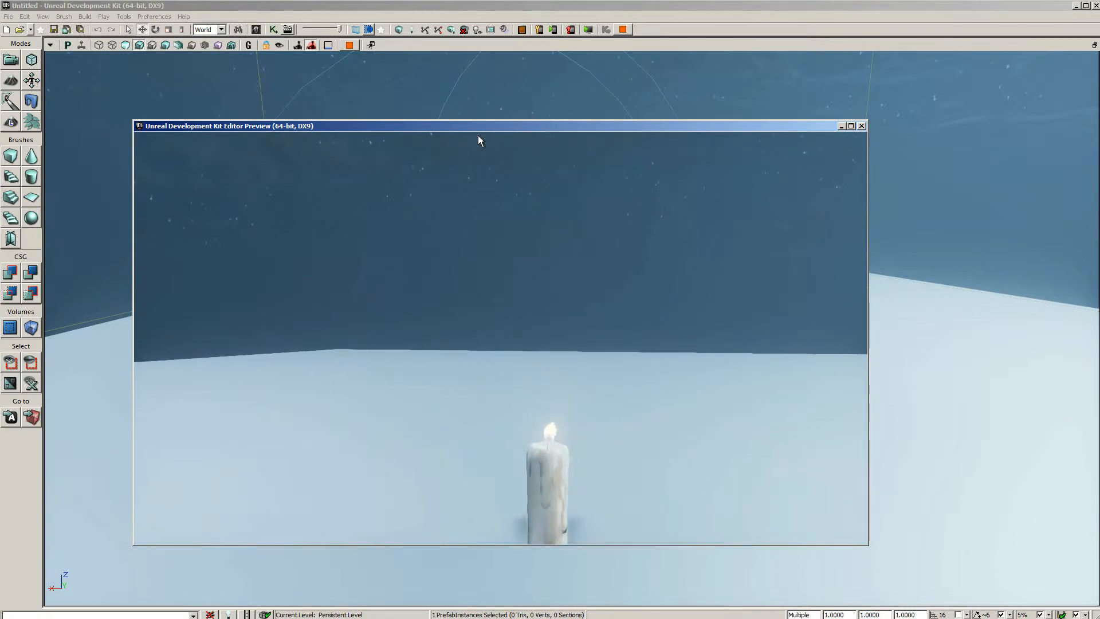
key(s)
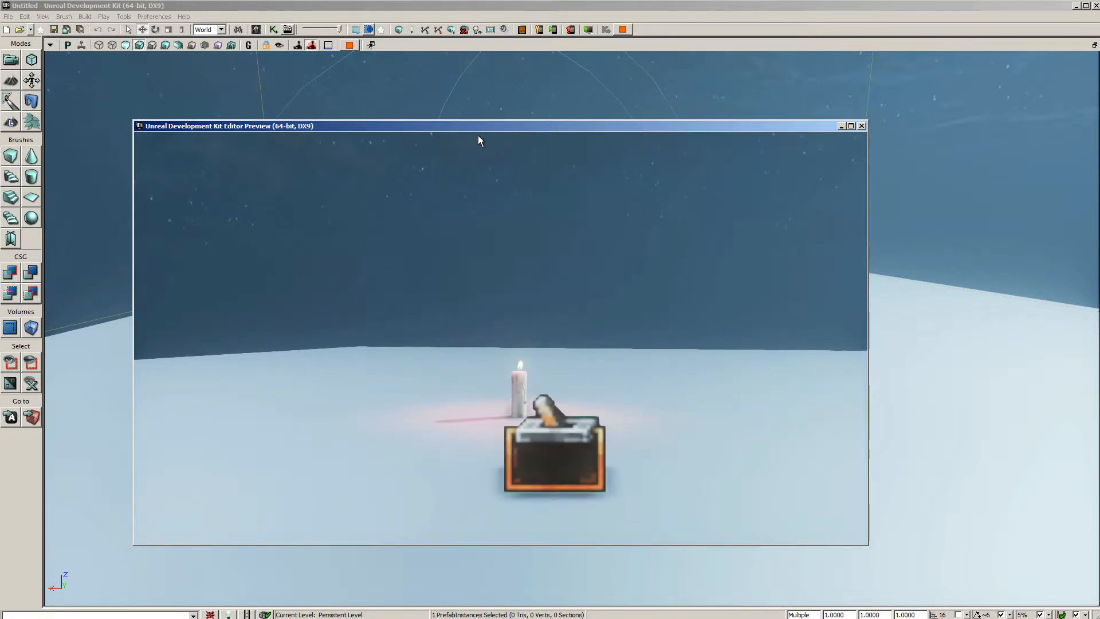
key(Escape)
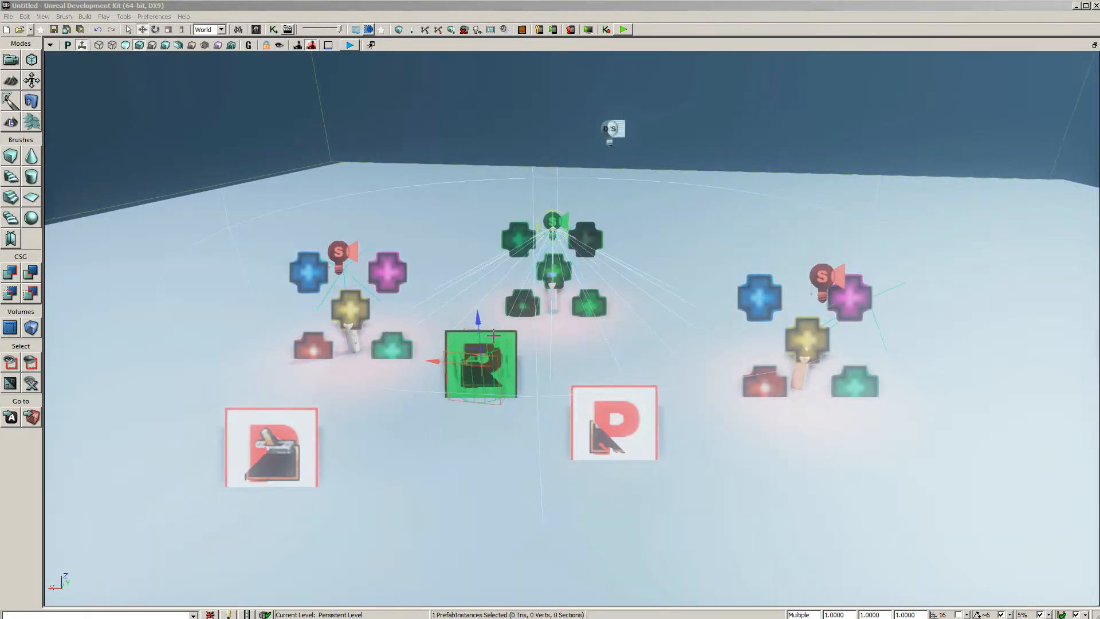
Turn off Lock Prefabs from Selection and individually select the middle candle's flame, trigger and candle mesh
click(43, 16)
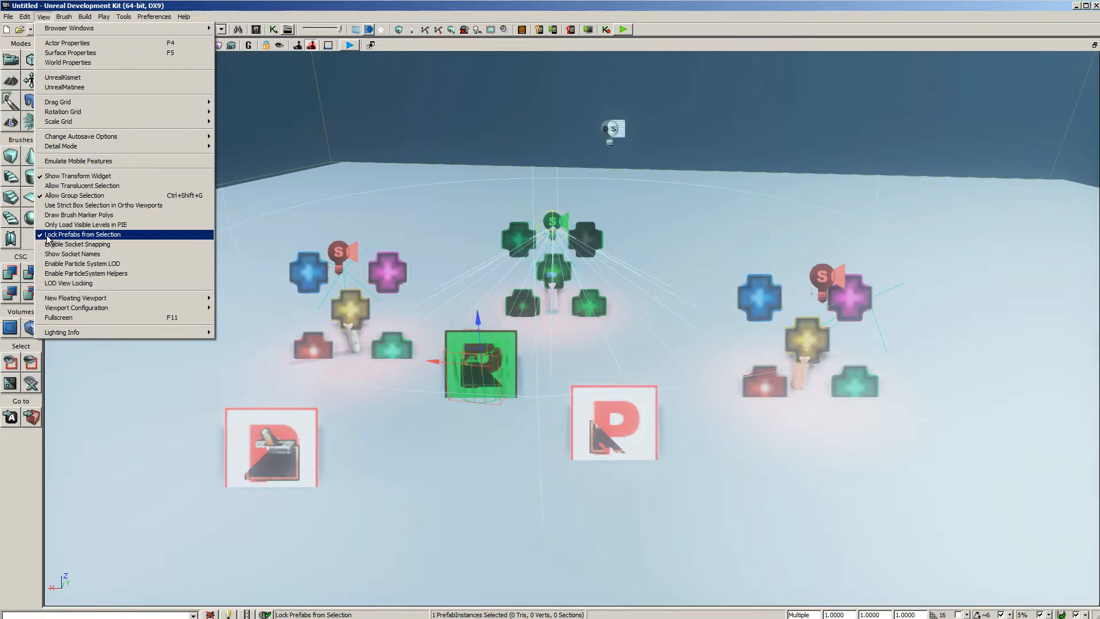
click(42, 239)
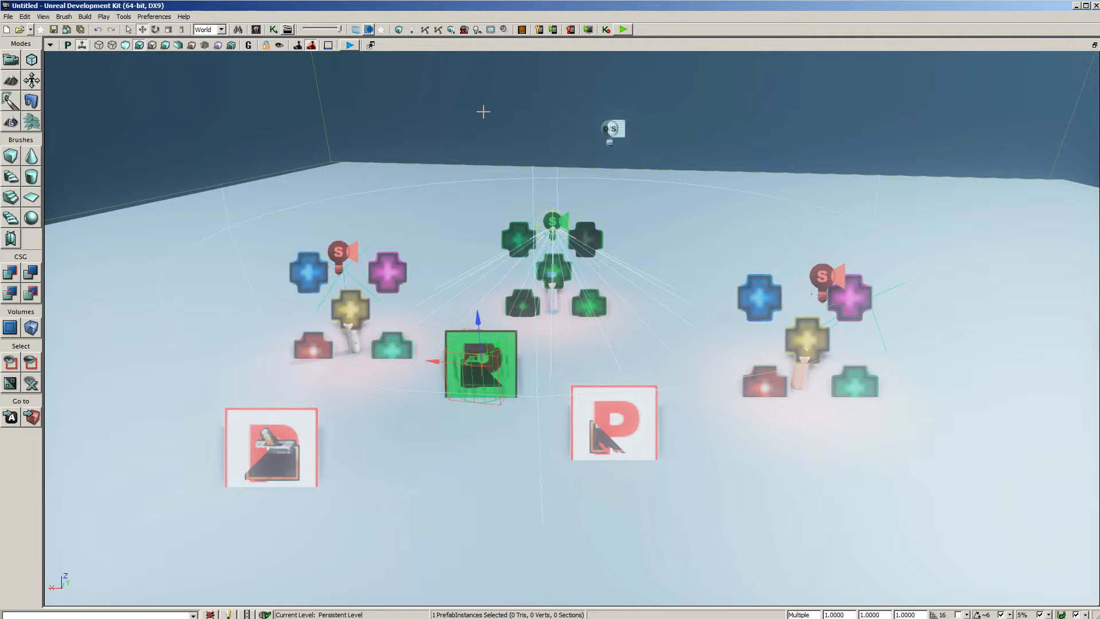
click(520, 230)
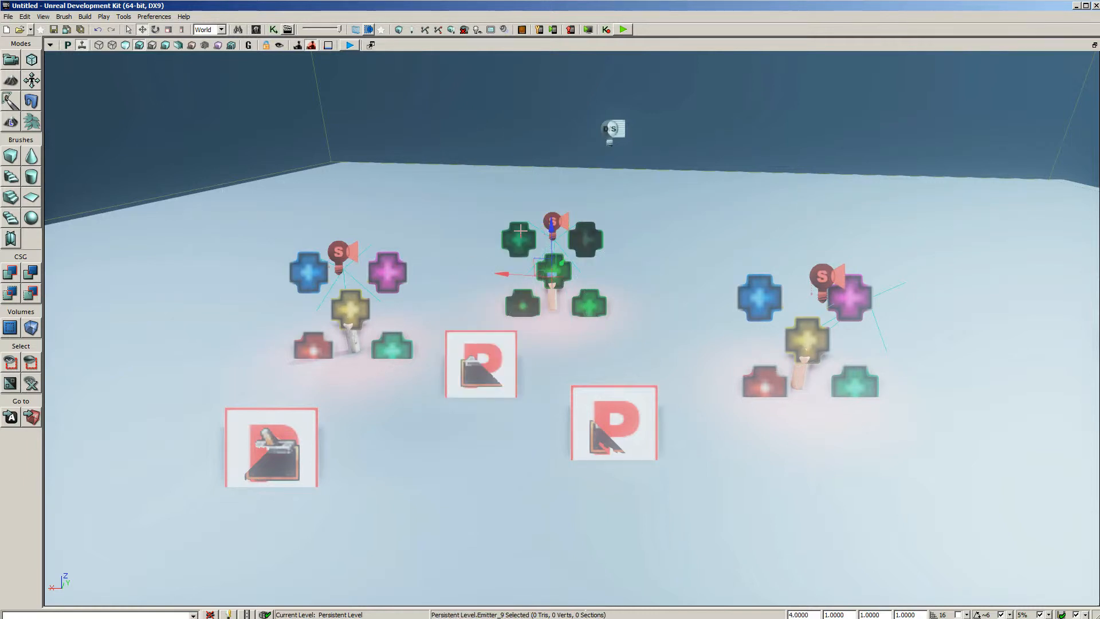
click(477, 378)
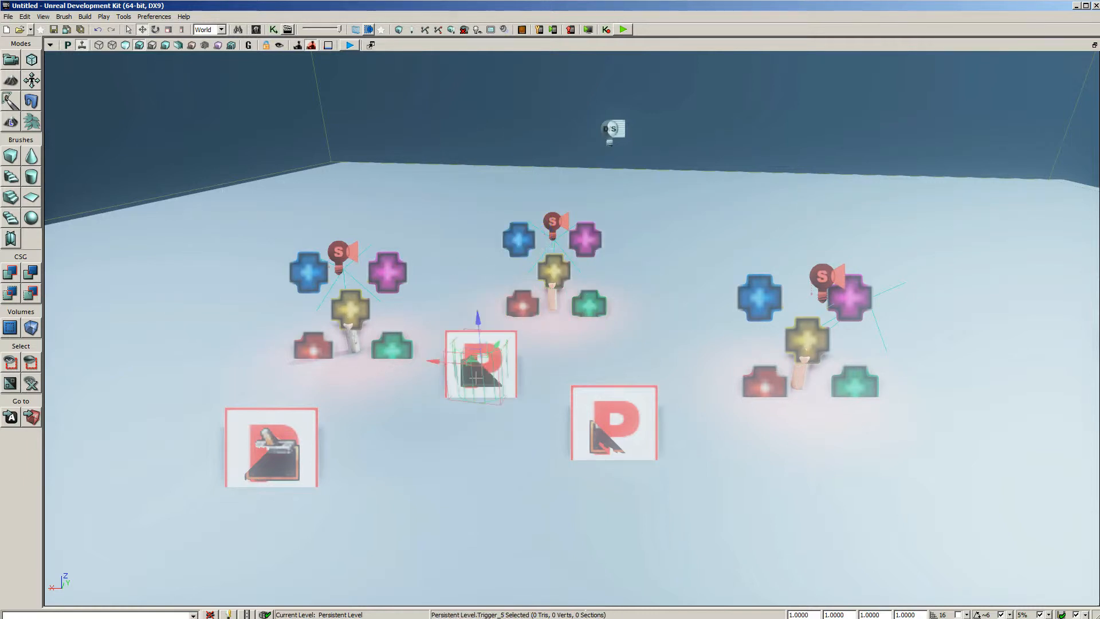
click(517, 236)
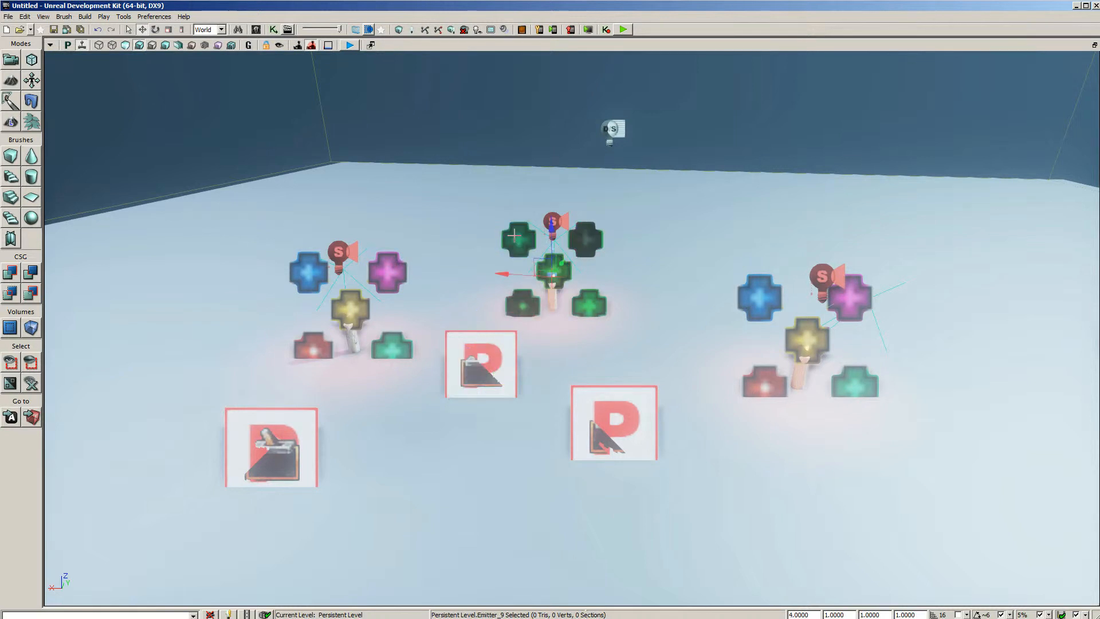
click(549, 300)
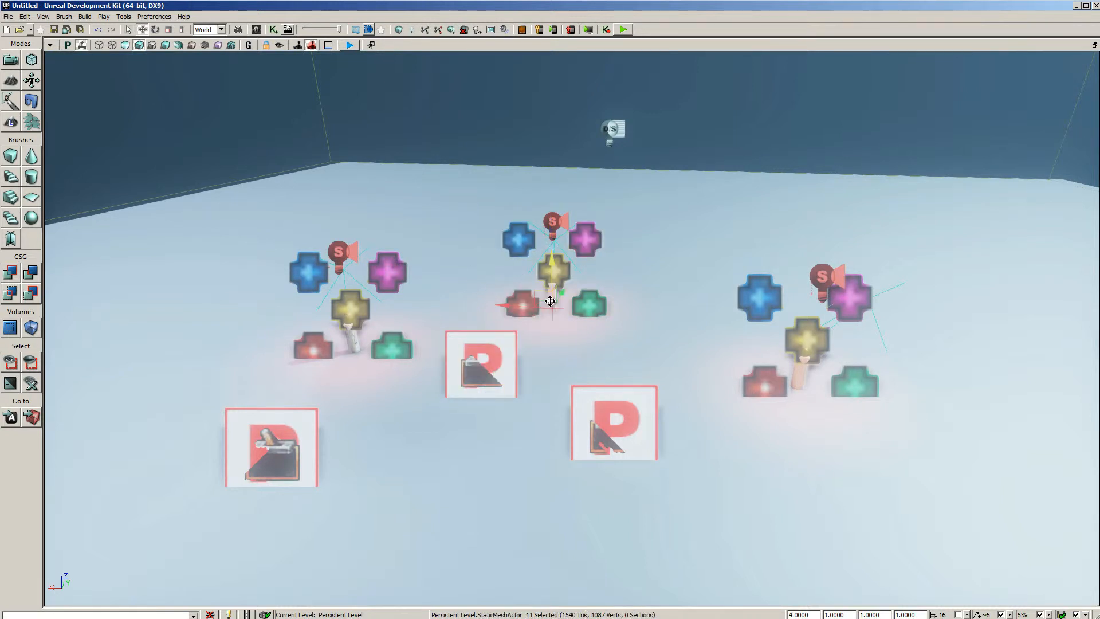
Change the middle candle's toggleable spotlight to a blue light color and raise its brightness to about 5.4
click(557, 219)
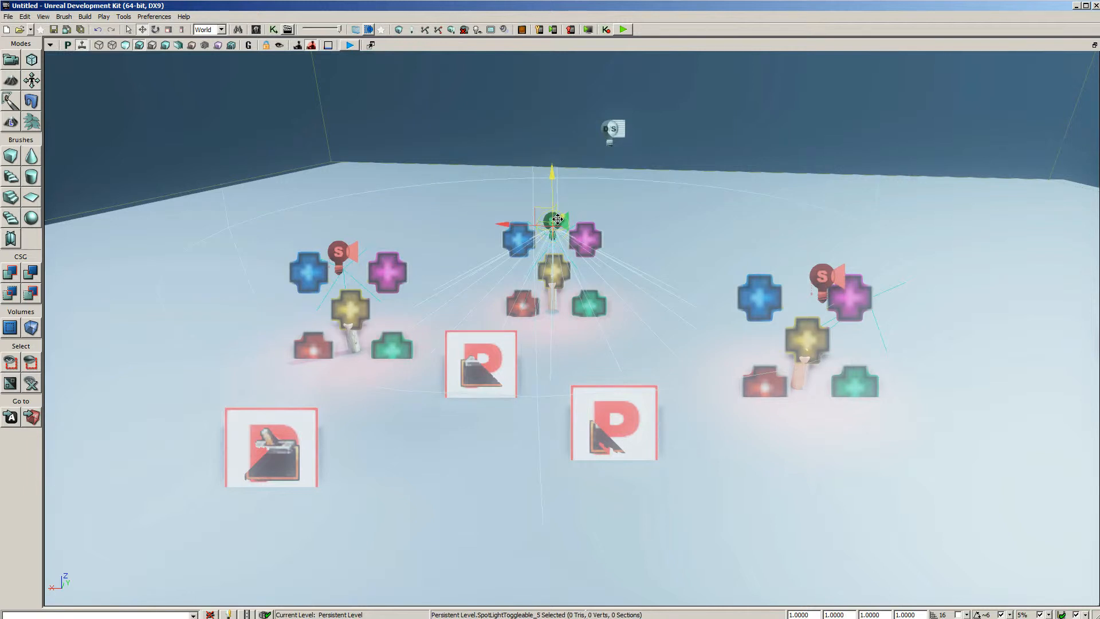
double_click(557, 218)
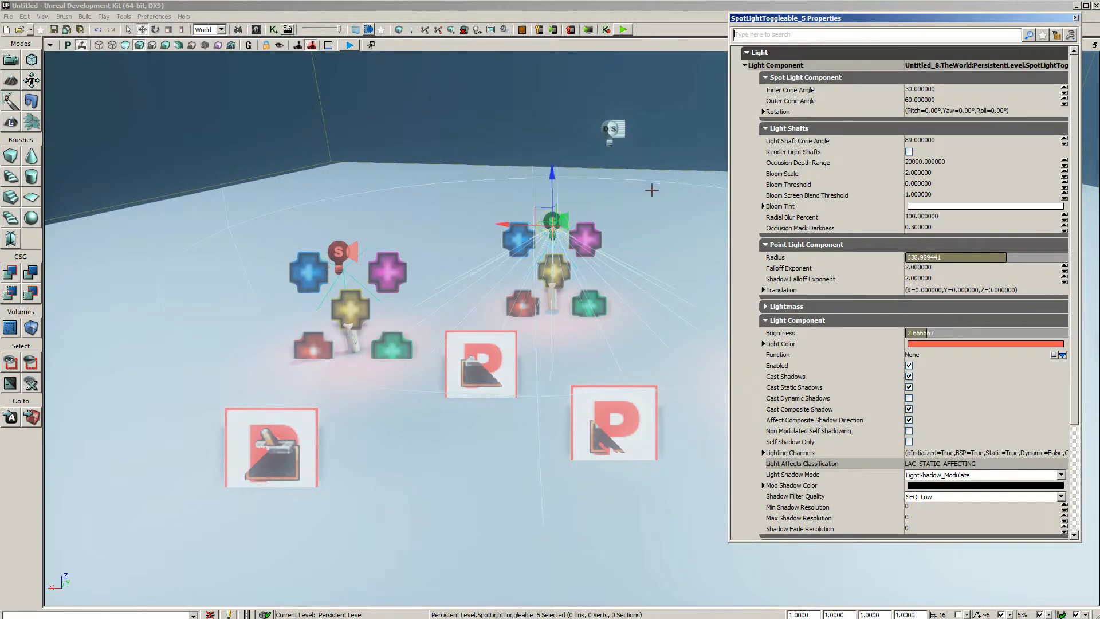
double_click(1008, 342)
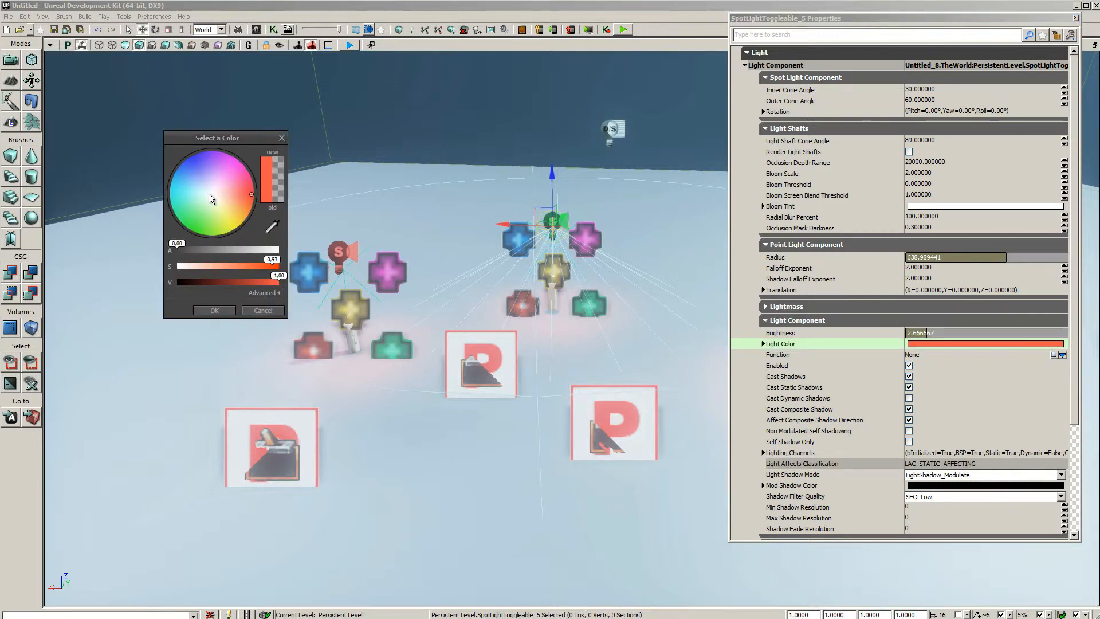
click(193, 206)
mouse_move(191, 208)
mouse_down()
mouse_move(187, 219)
mouse_move(188, 160)
mouse_up()
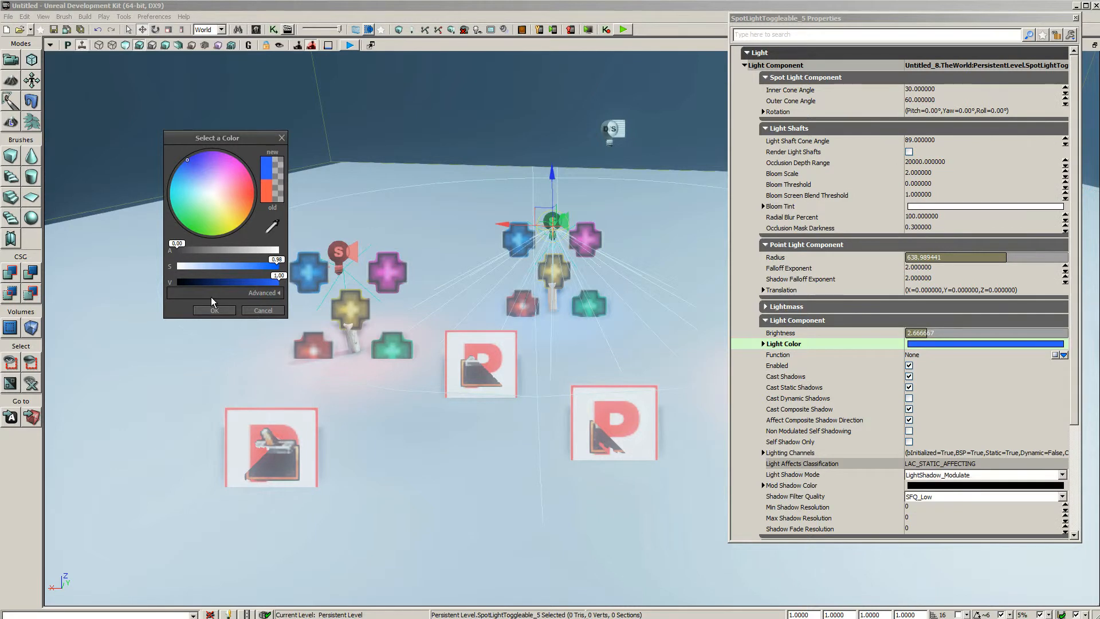
click(223, 311)
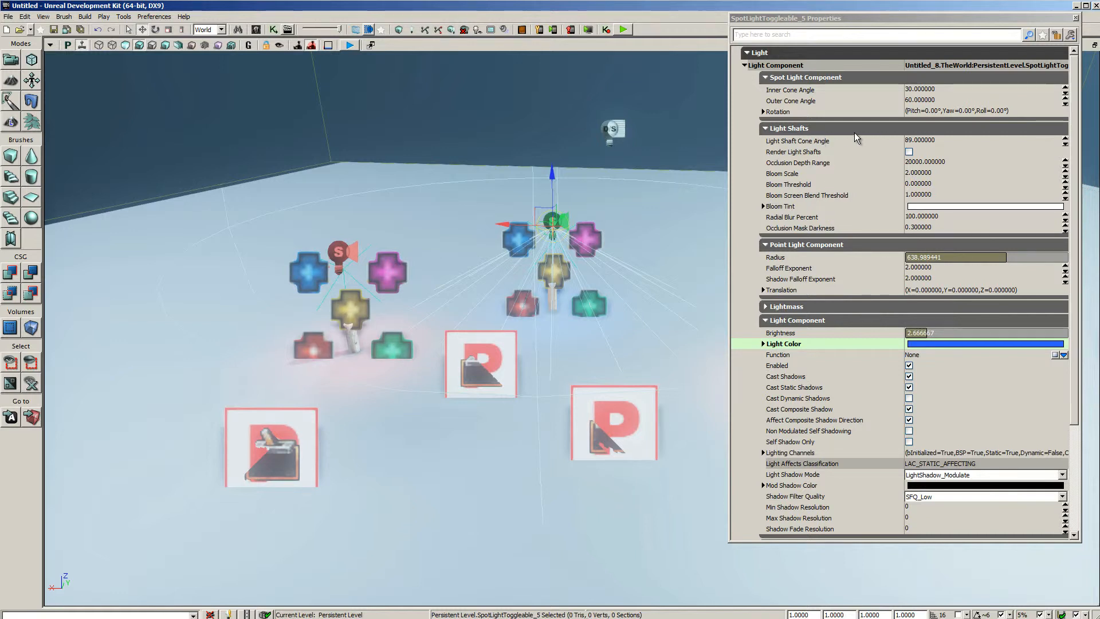
drag(926, 334, 948, 332)
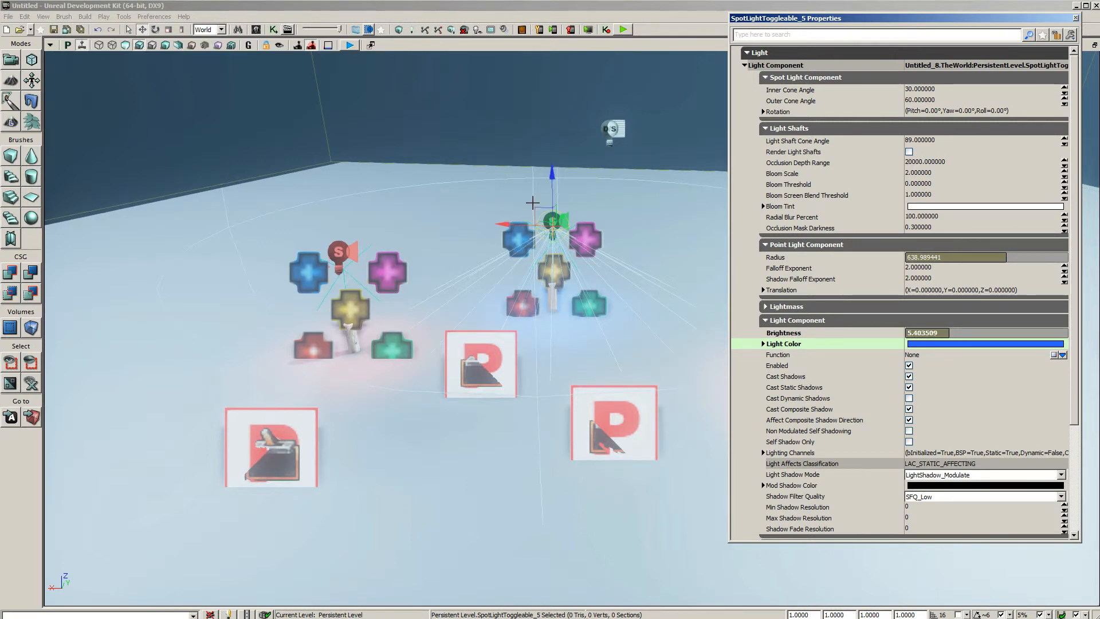
Change the middle spotlight's light color to yellow
double_click(983, 346)
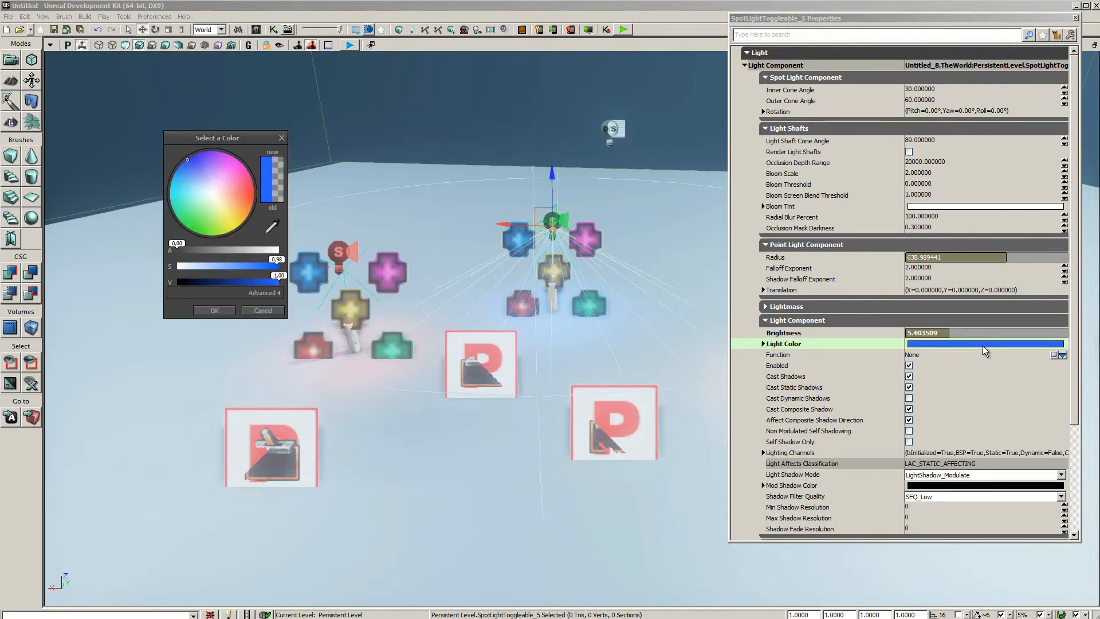
click(235, 225)
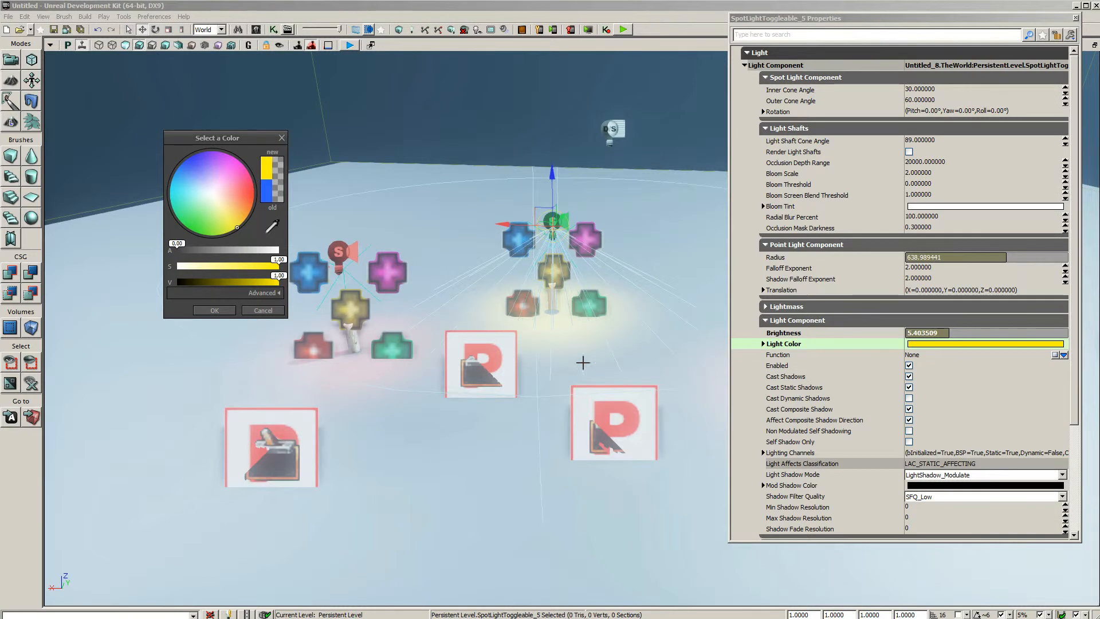
click(217, 311)
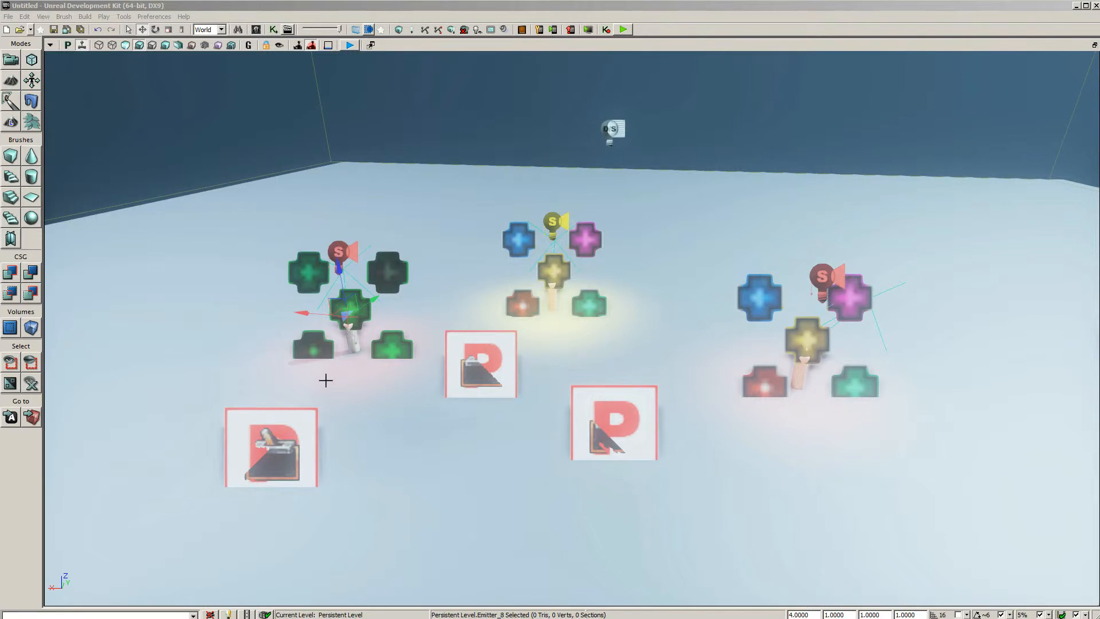
Select the left candle's prefab instance, its candle mesh alone, and the right candle's flame emitter to check individual selection
click(289, 412)
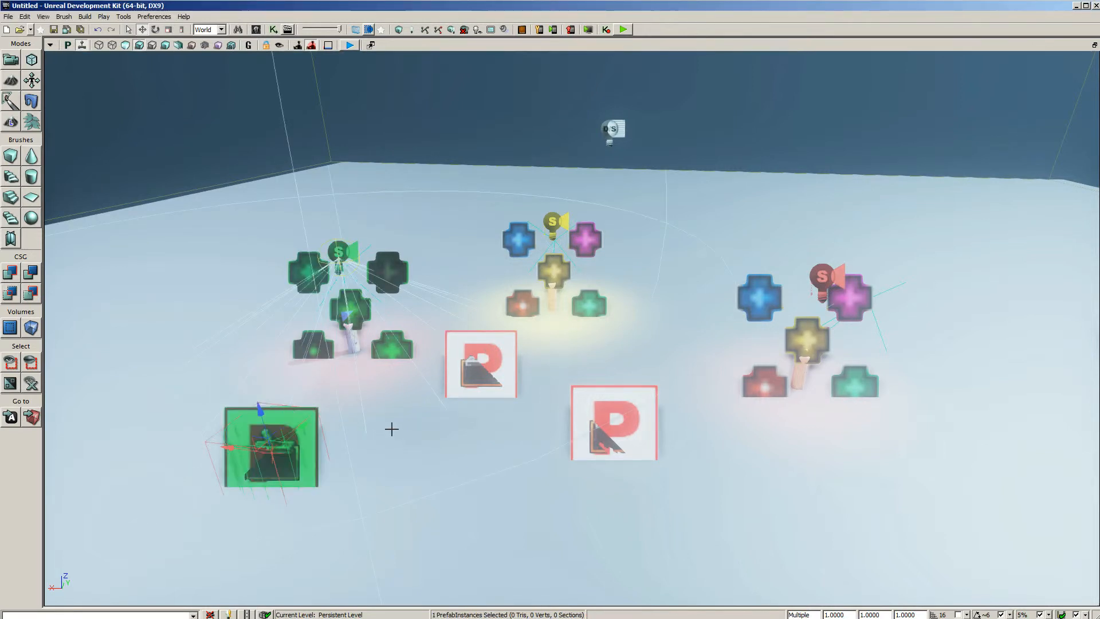
click(353, 342)
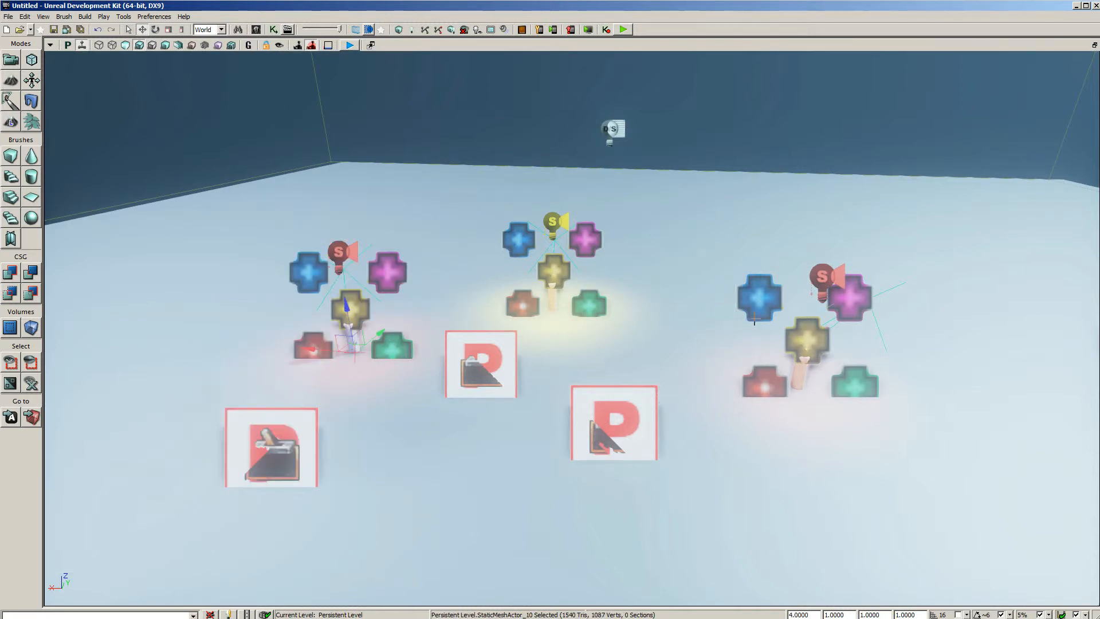
click(759, 300)
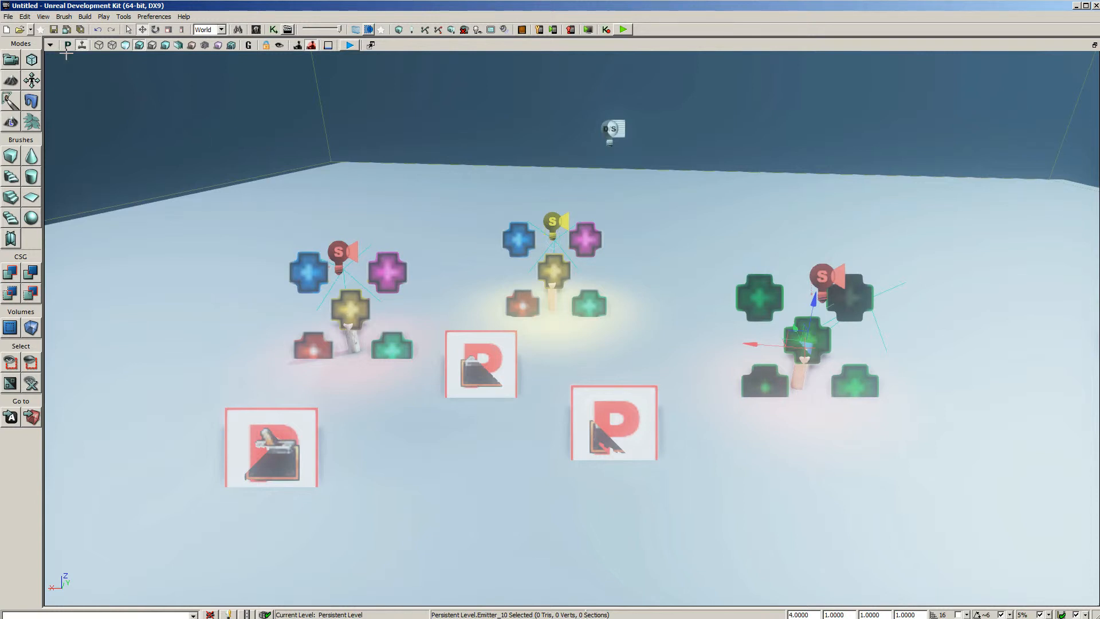
Turn Lock Prefabs from Selection back on
click(45, 17)
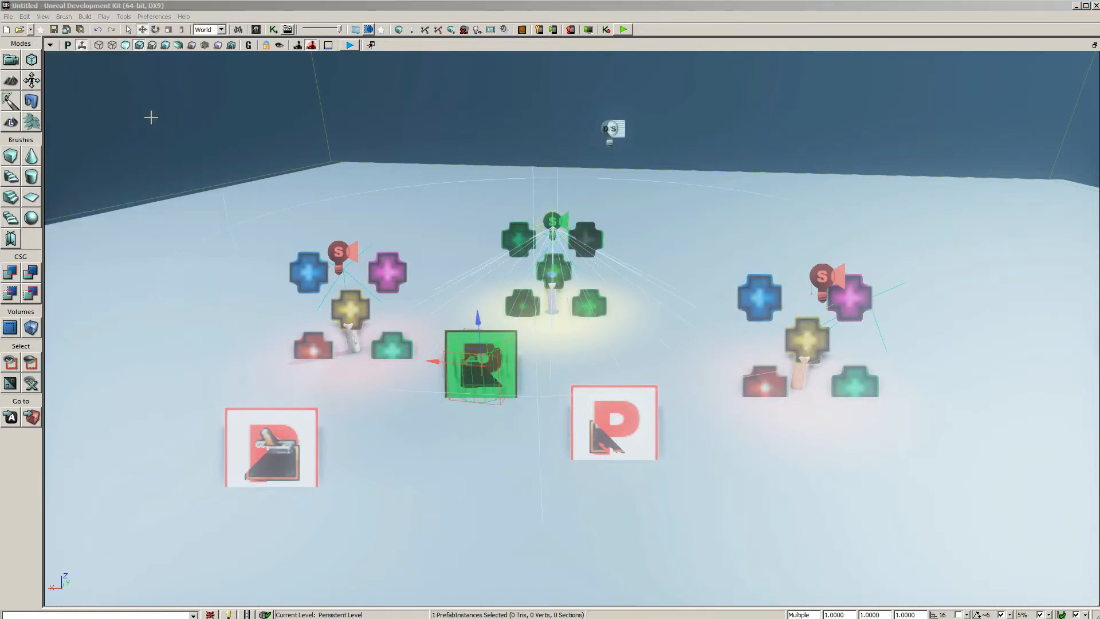
click(44, 16)
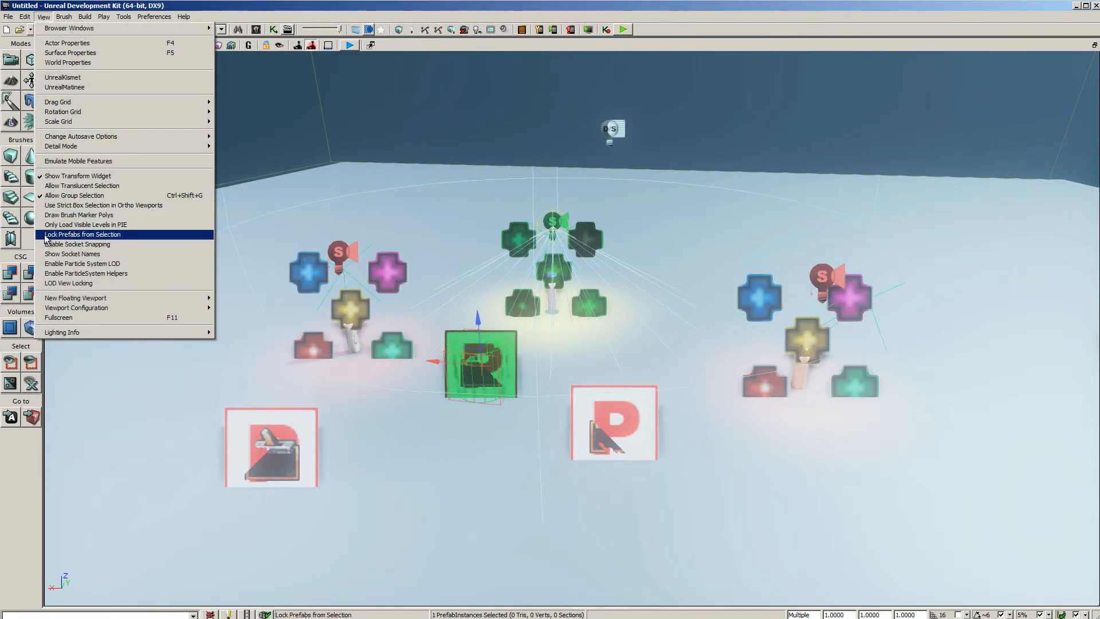
click(45, 236)
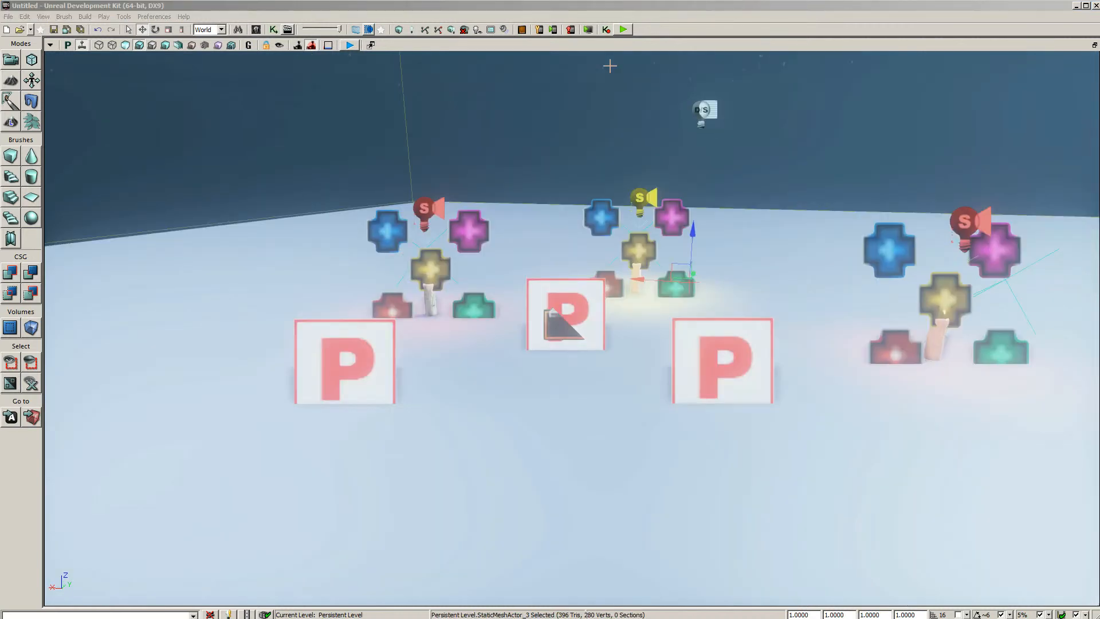
Open the level's Kismet and go into the Prefabs sequence down to a Bougie sequence
click(274, 30)
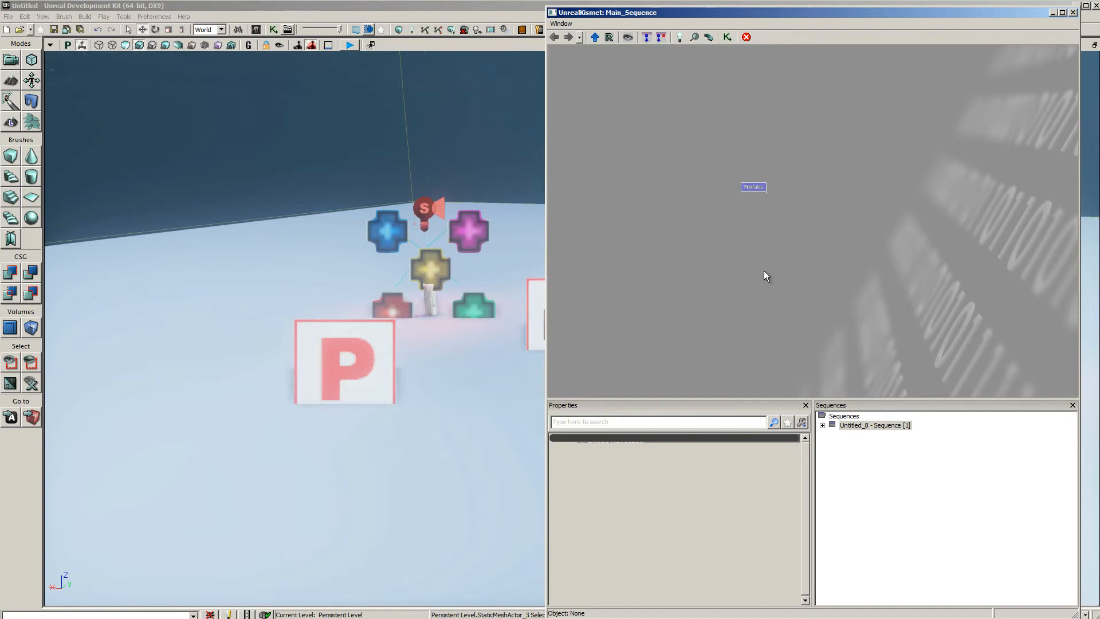
scroll(767, 248, up, 2)
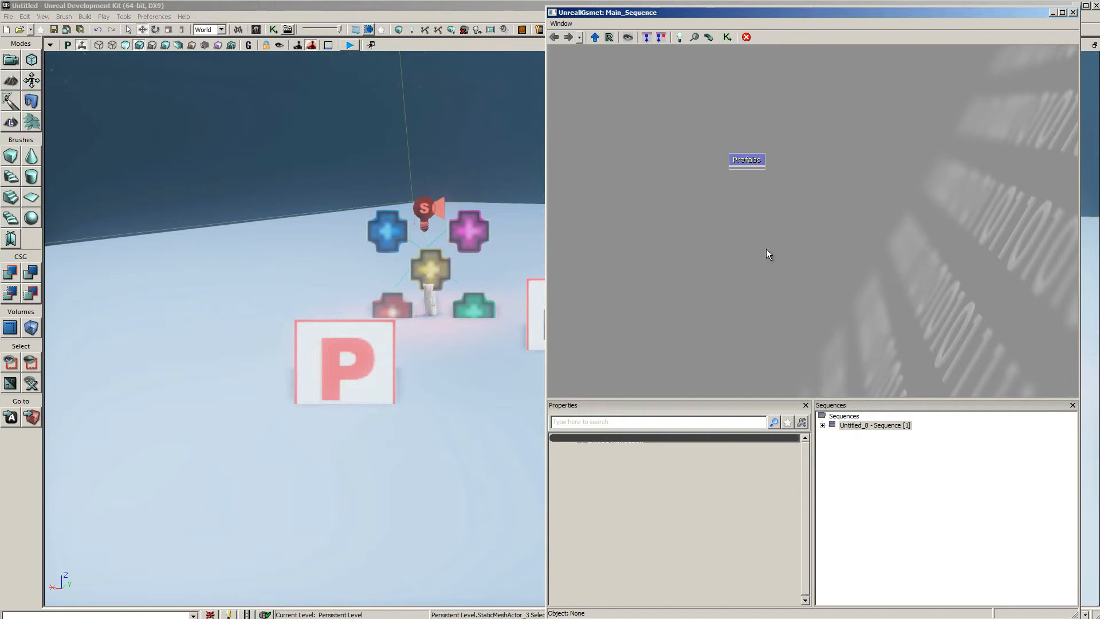
drag(721, 243, 738, 296)
click(751, 240)
double_click(774, 235)
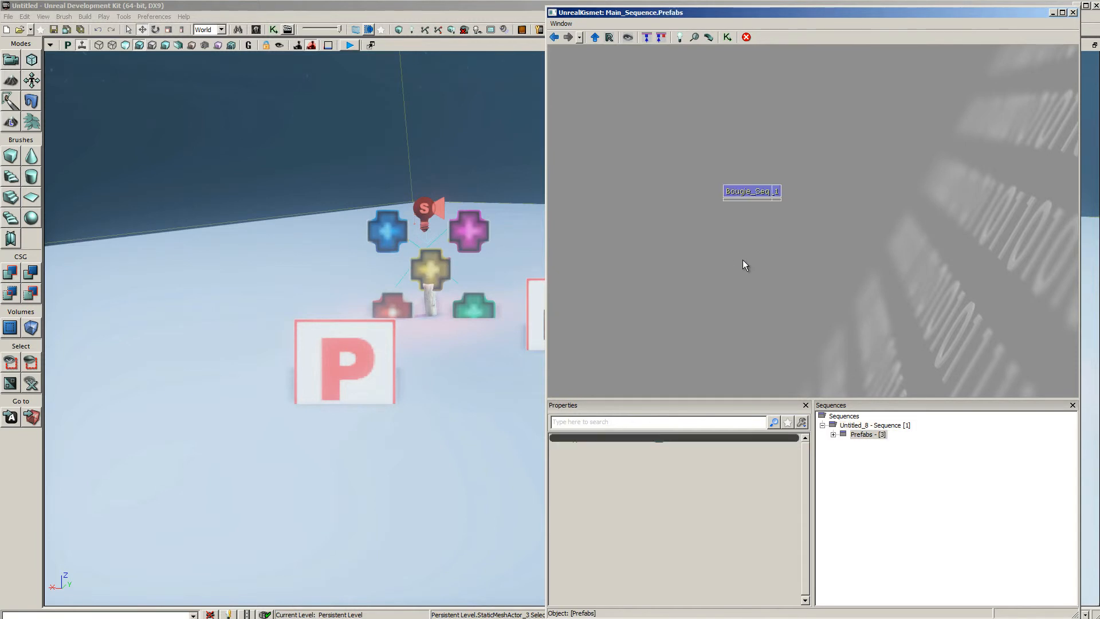
double_click(759, 194)
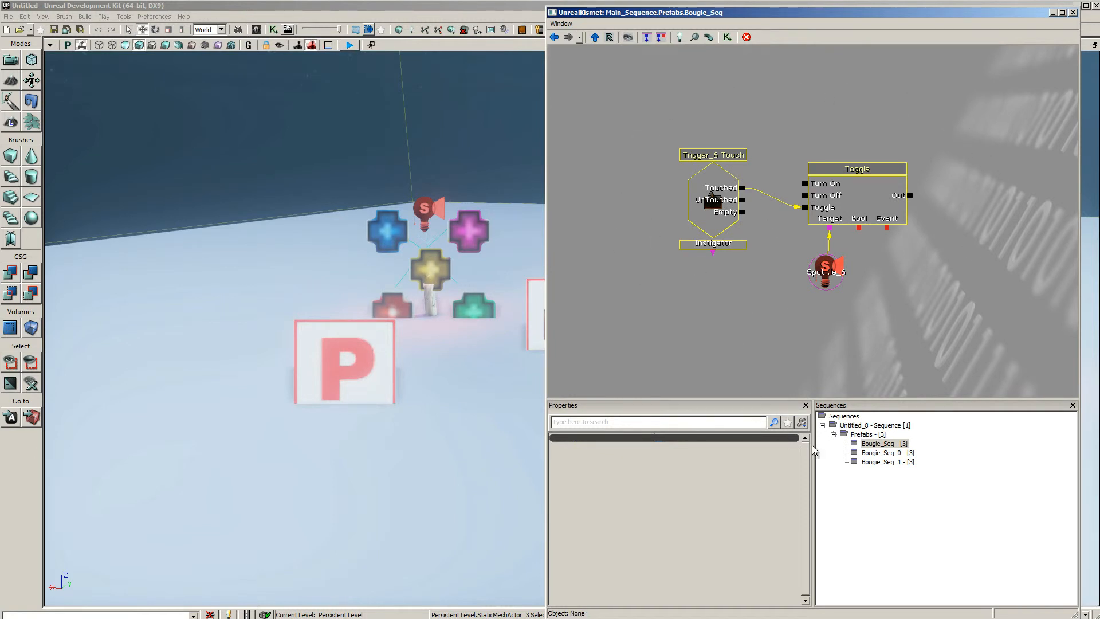
Compare the Bougie_Seq, Bougie_Seq_0 and Bougie_Seq_1 sequences to examine each instance's trigger and spotlight references
click(896, 453)
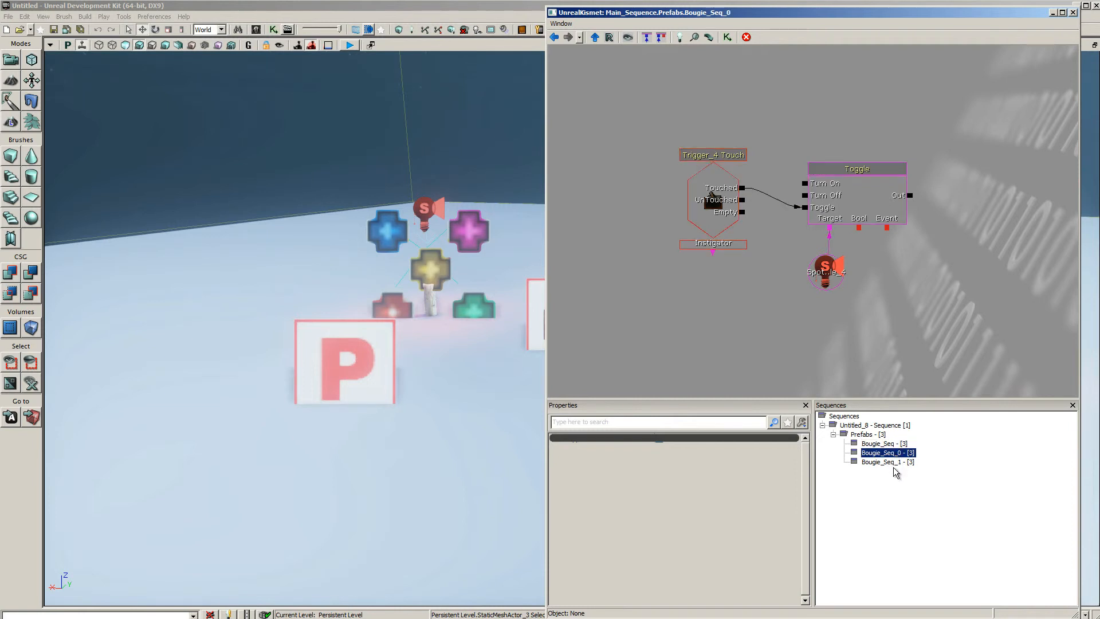
click(895, 463)
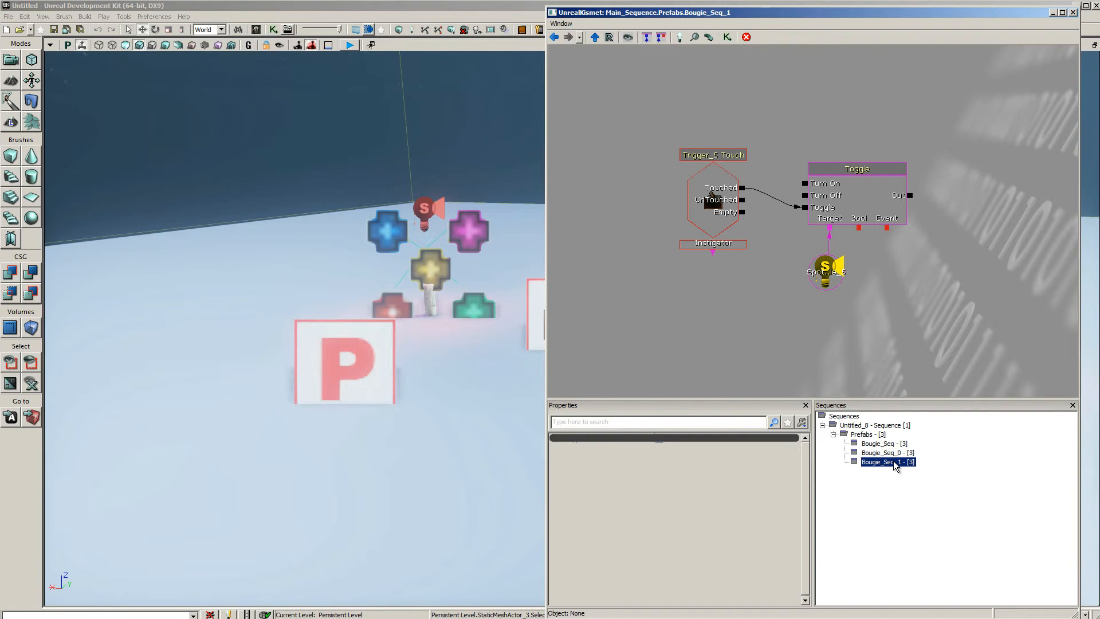
click(896, 453)
click(893, 445)
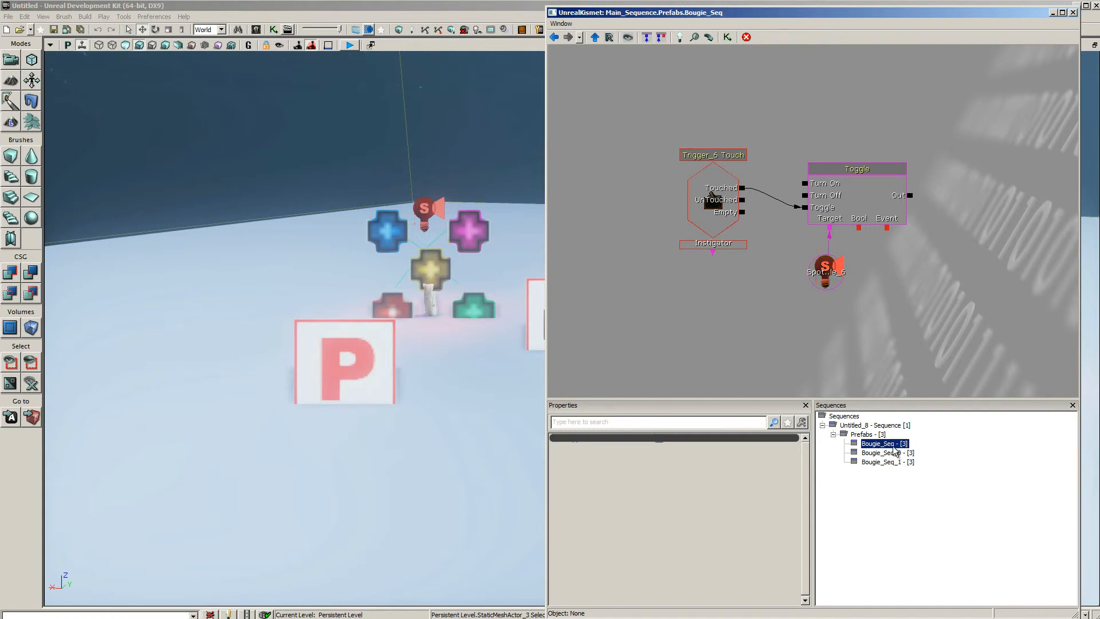
click(895, 463)
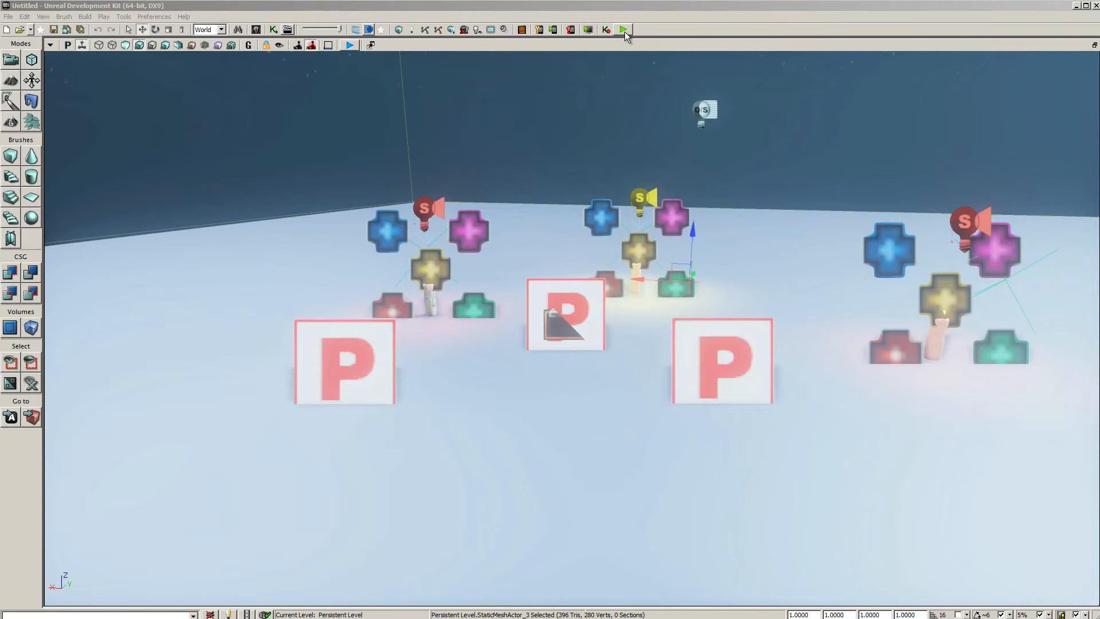
Play-test the level by walking through the triggers in front of the middle and left candles, and end the preview
click(625, 31)
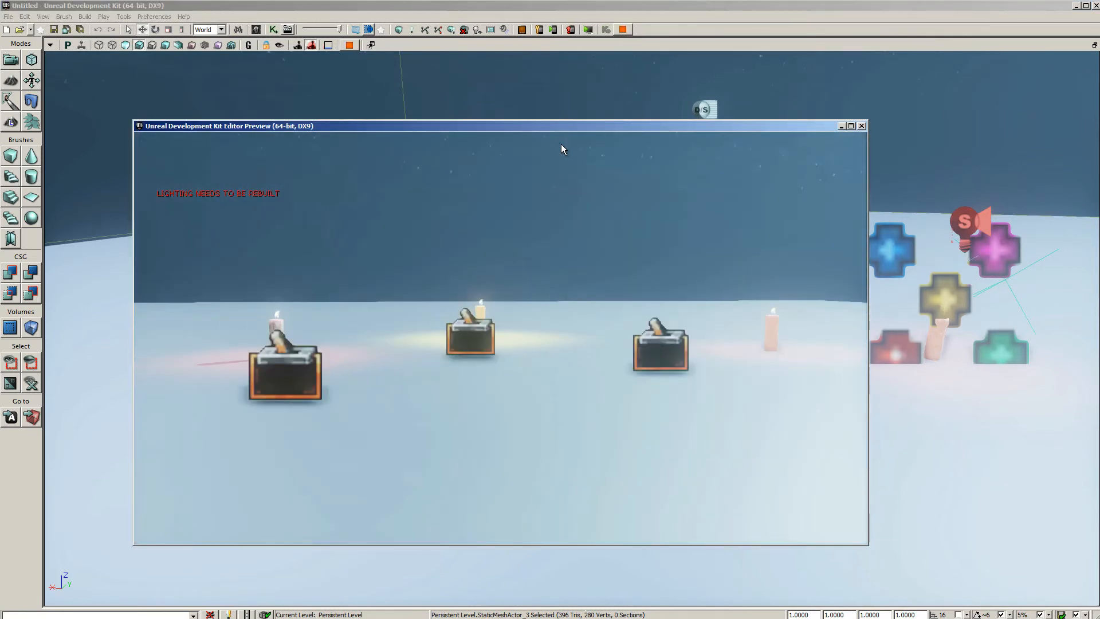
key(w)
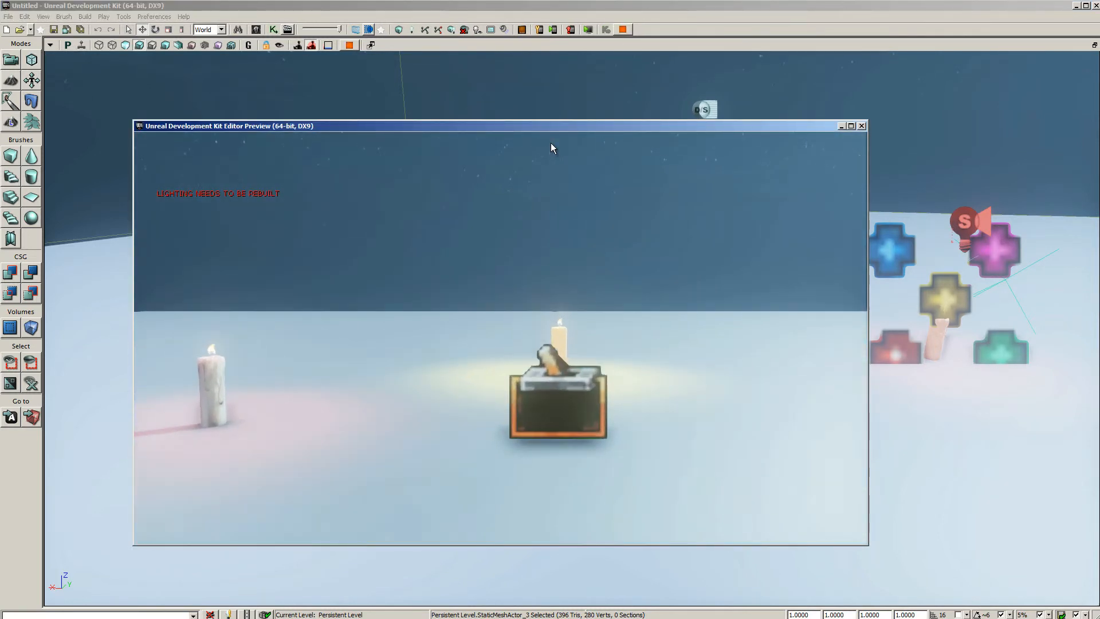
key(w)
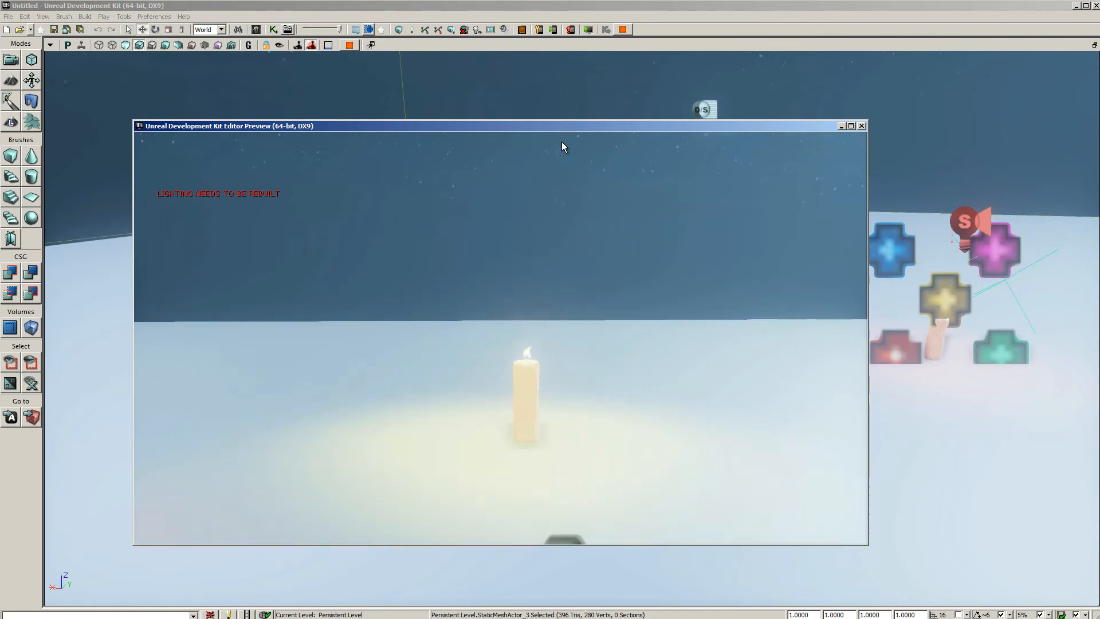
key(s)
key(w)
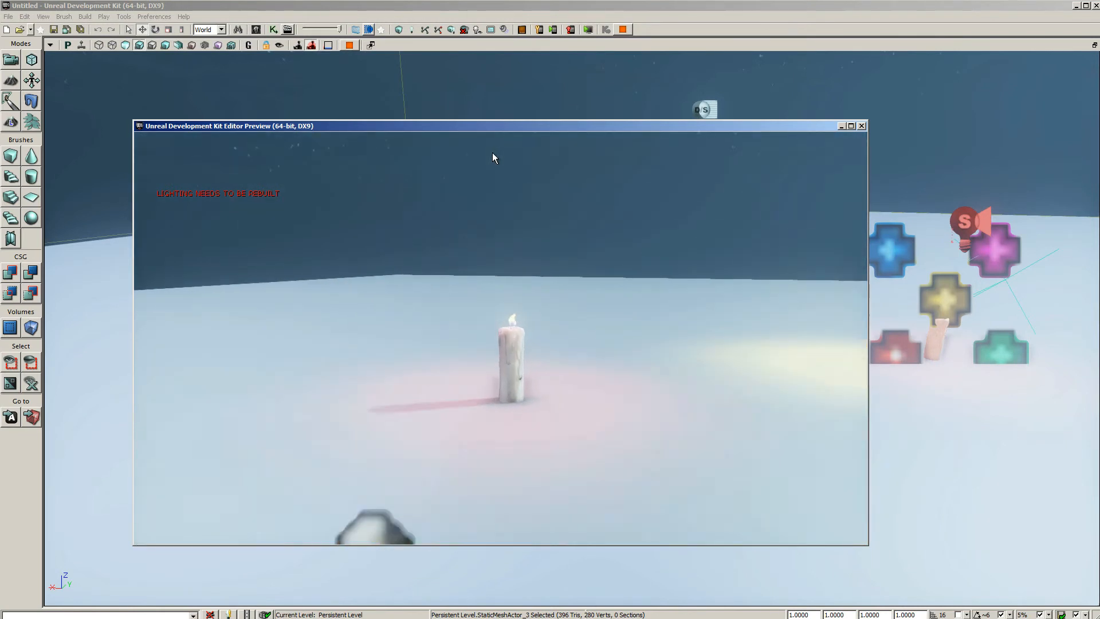
key(s)
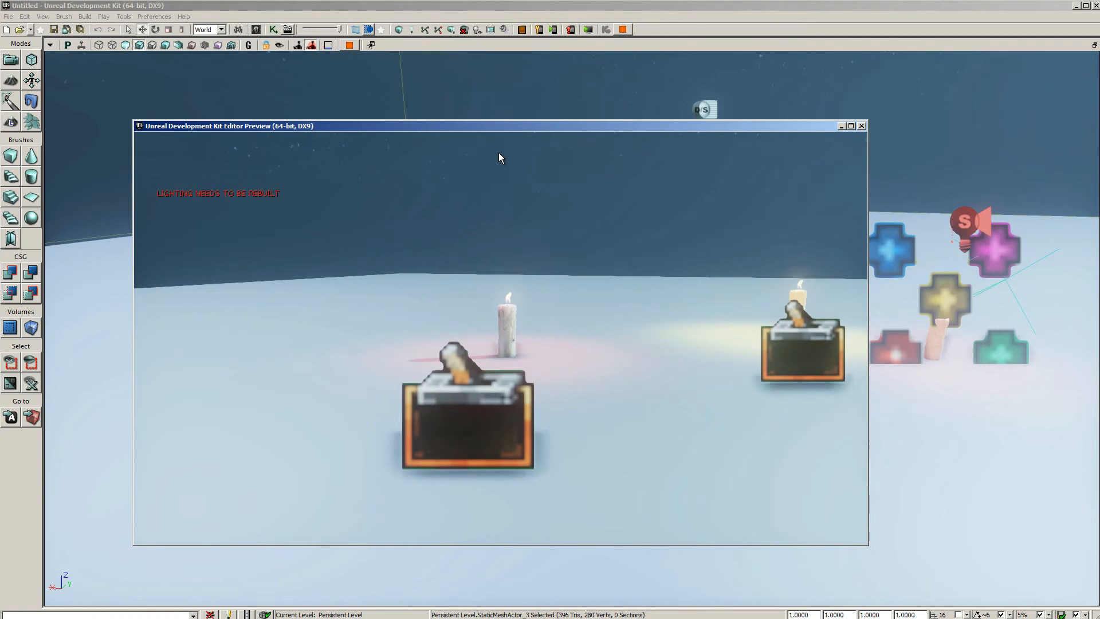
key(s)
key(Escape)
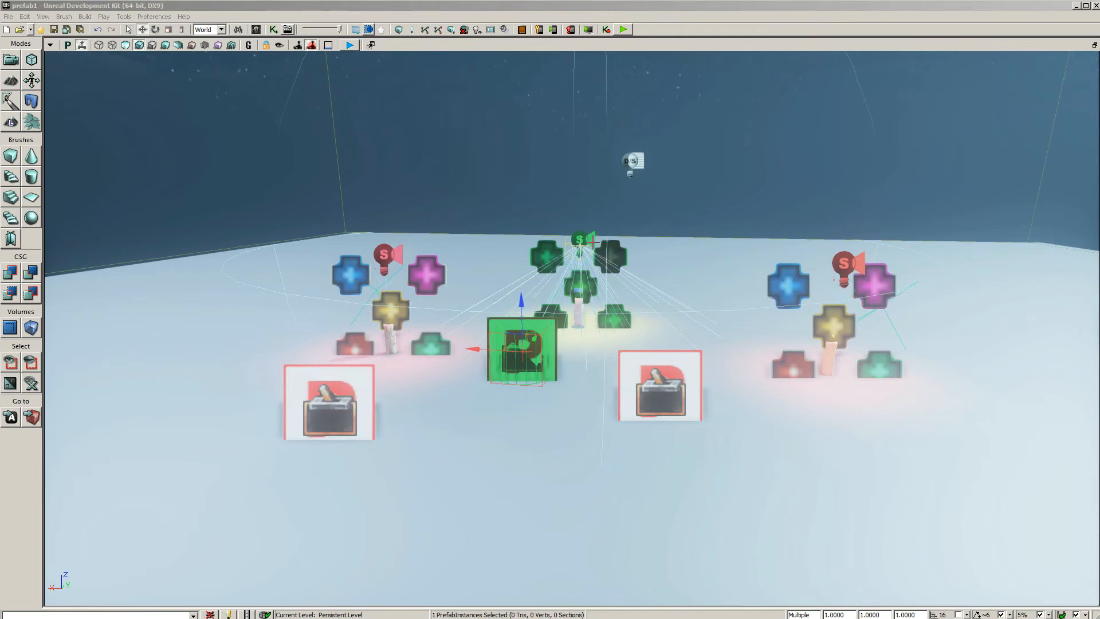
Update the Bougie prefab from the middle candle's yellow-lit instance and accept the update
right_click(508, 322)
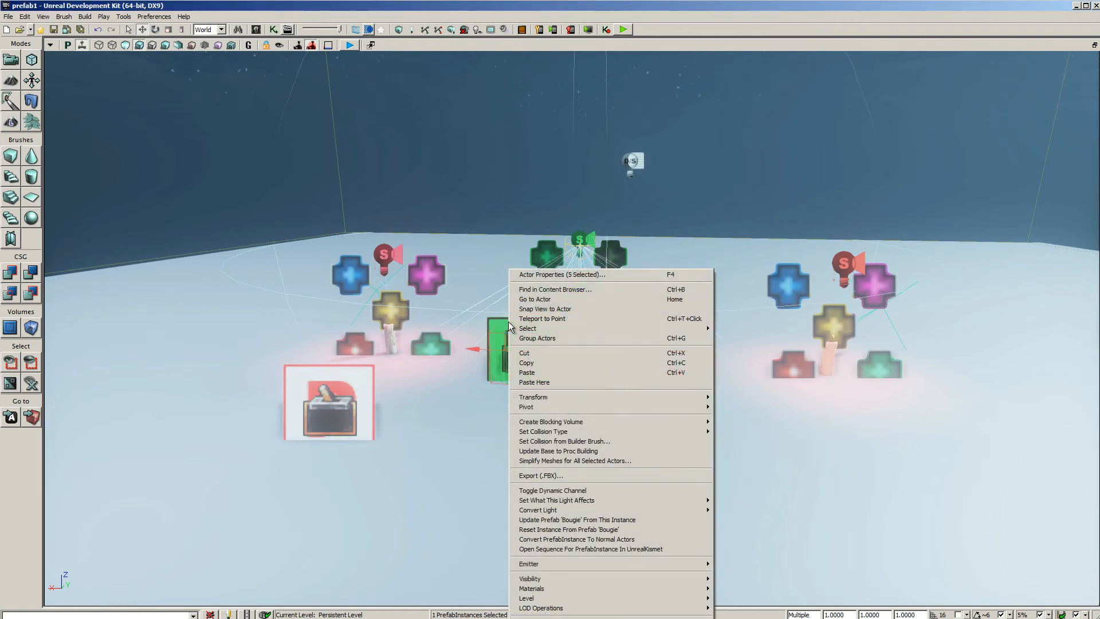
click(587, 520)
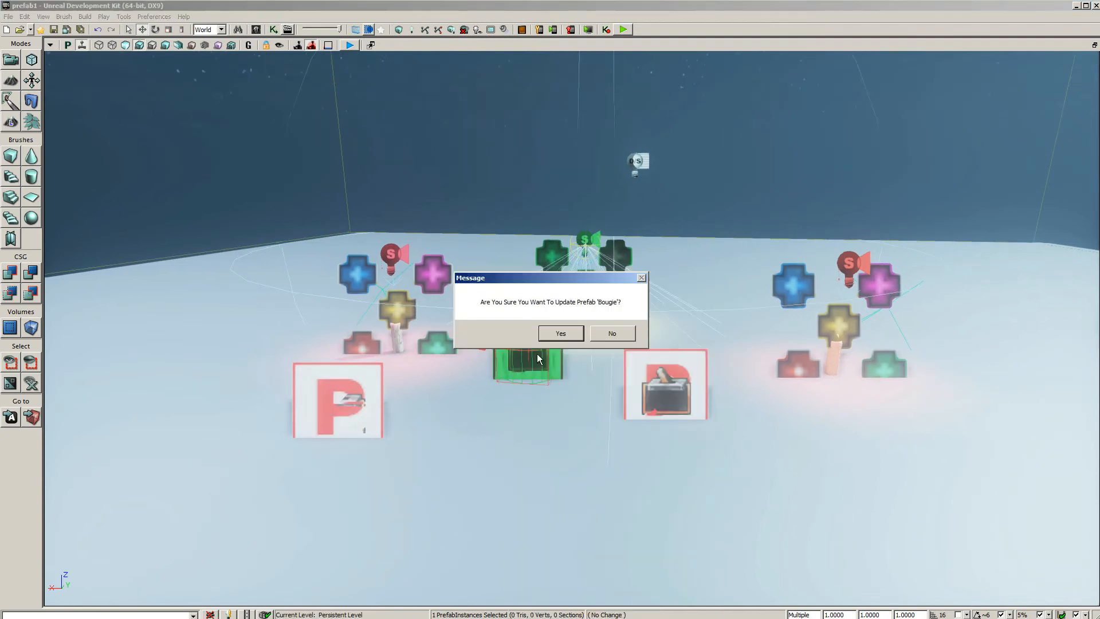
click(561, 333)
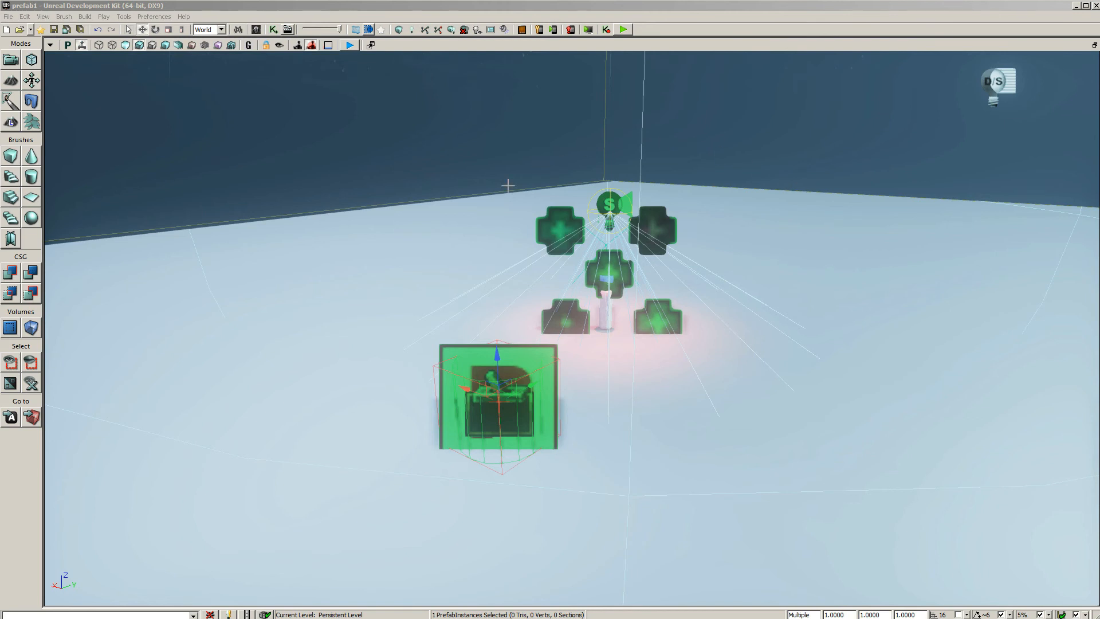
Convert the pink-lit candle's prefab instance to normal actors
click(533, 357)
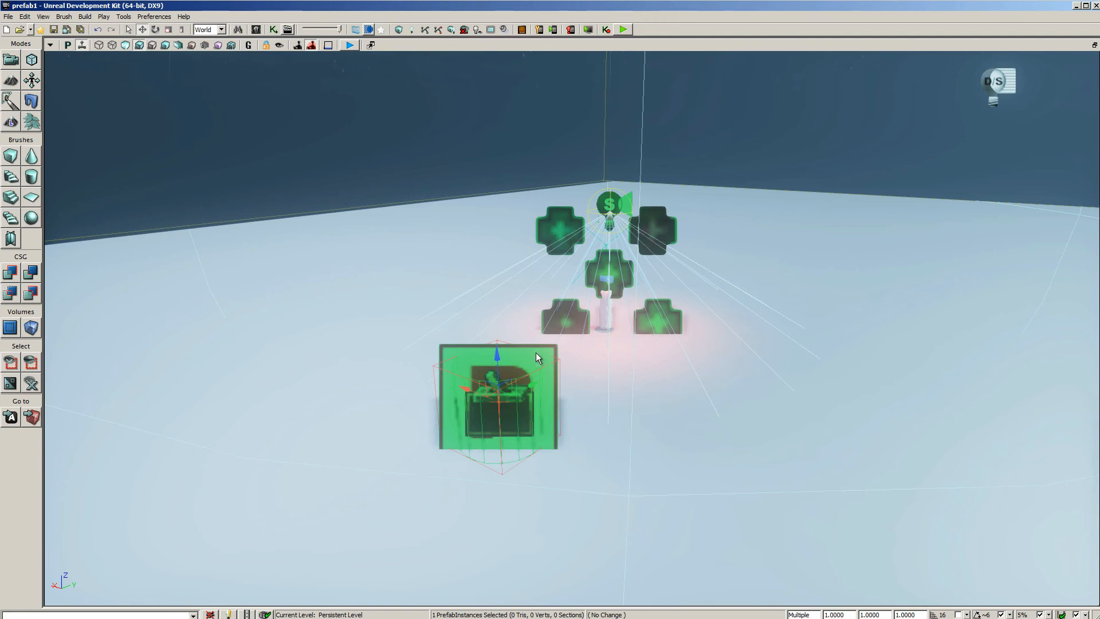
right_click(535, 352)
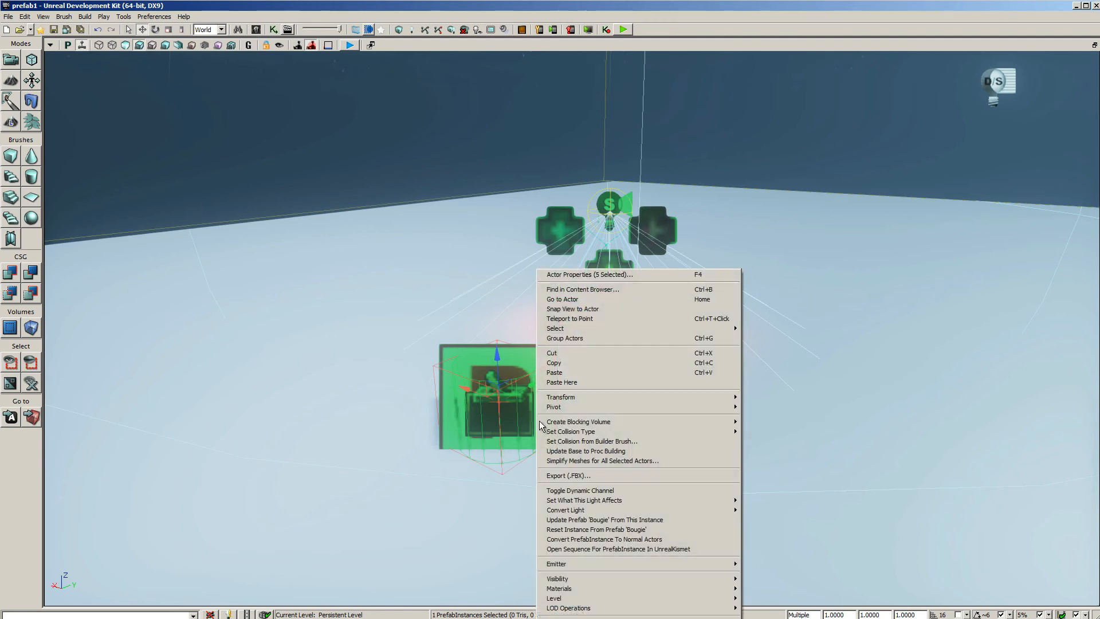
click(585, 539)
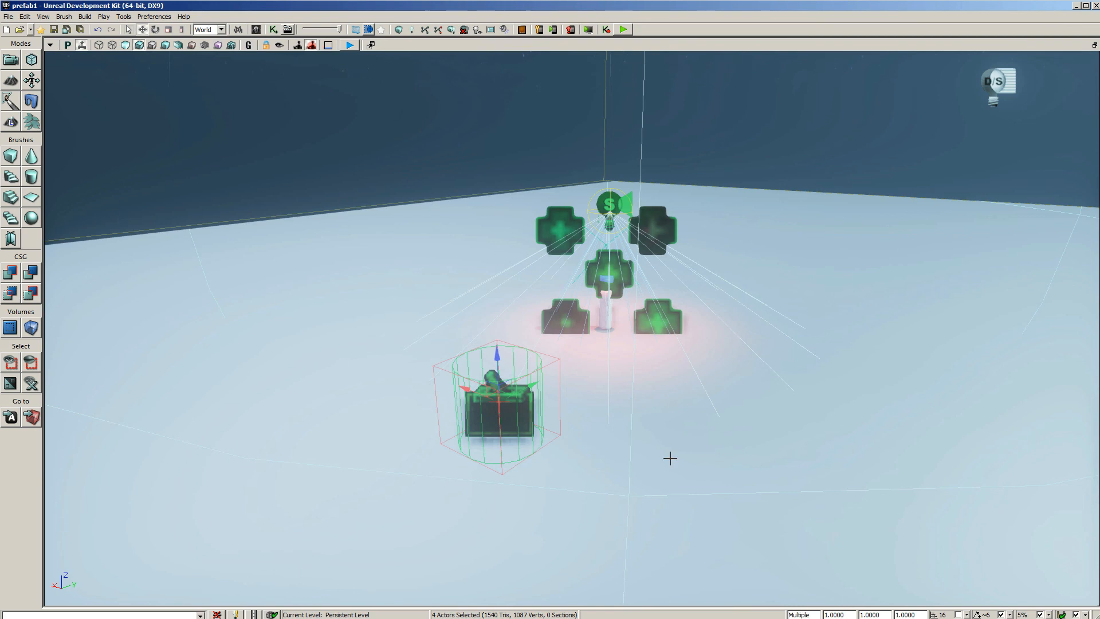
Deselect the converted group and select its spotlight, candle mesh and trigger one at a time to check they are independent
click(711, 172)
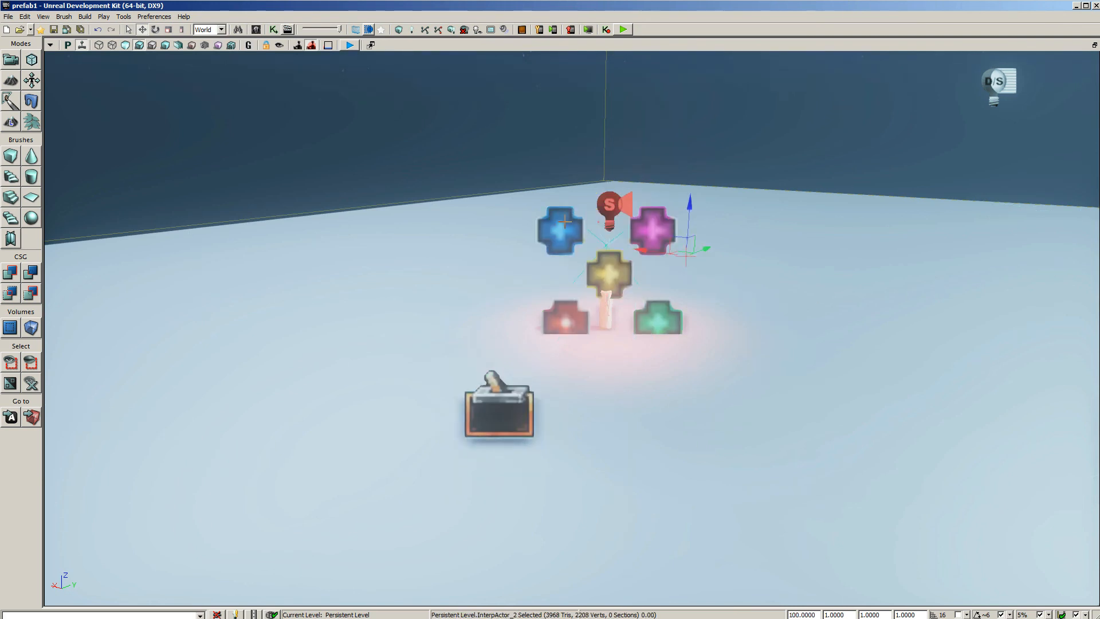
click(609, 200)
click(609, 302)
click(609, 308)
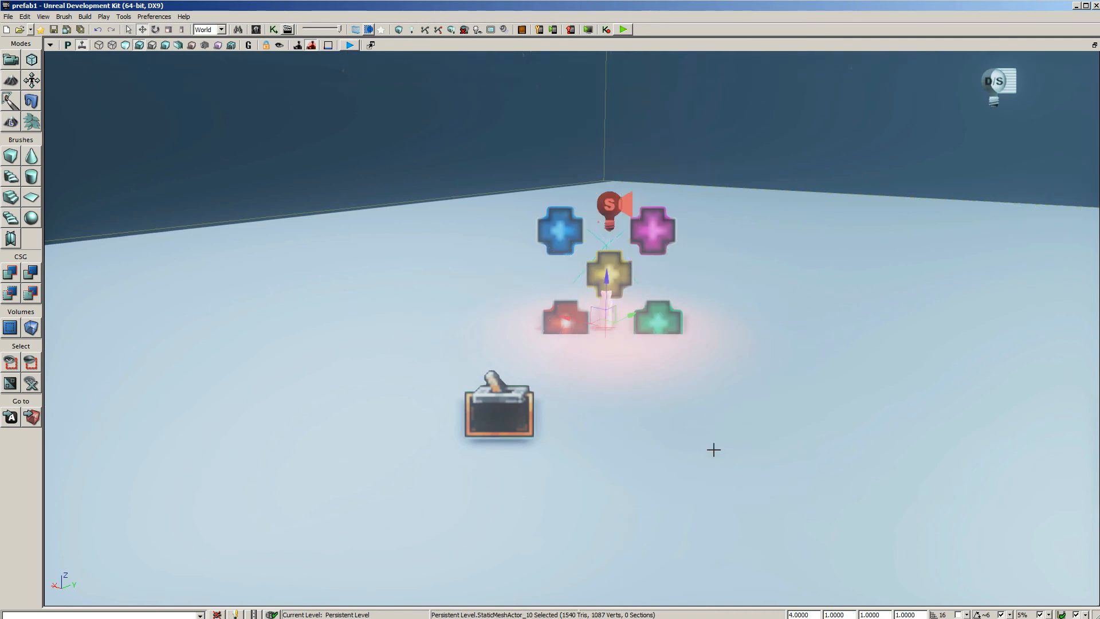
click(509, 421)
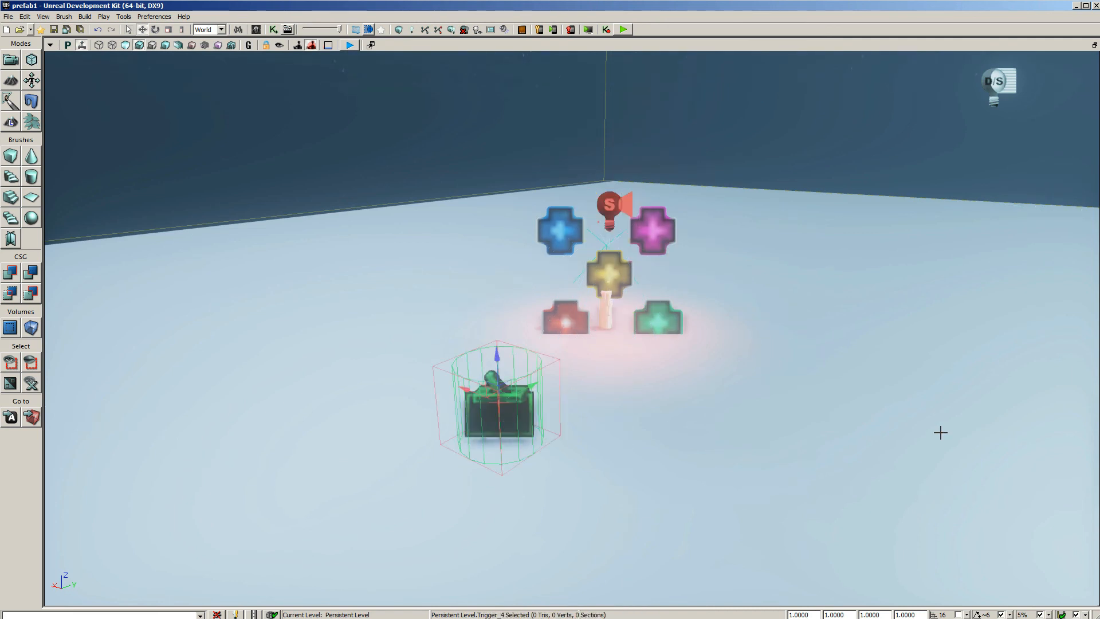